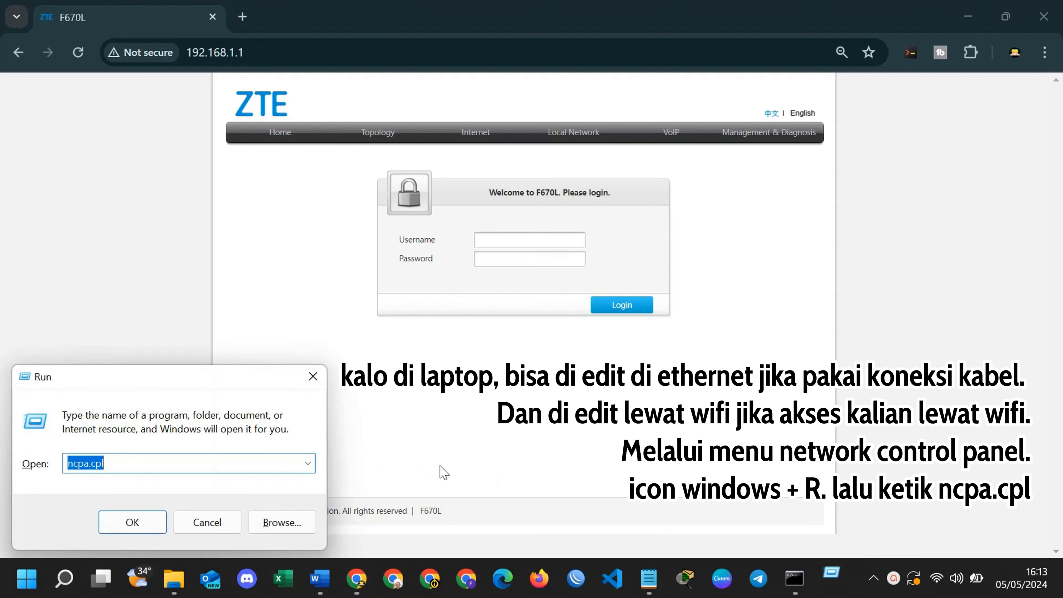
Open the Wi-Fi connection status via ncpa.cpl and confirm address 192.168.1.3, mask 255.255.255.0.
{"action": "key", "text": "Return"}
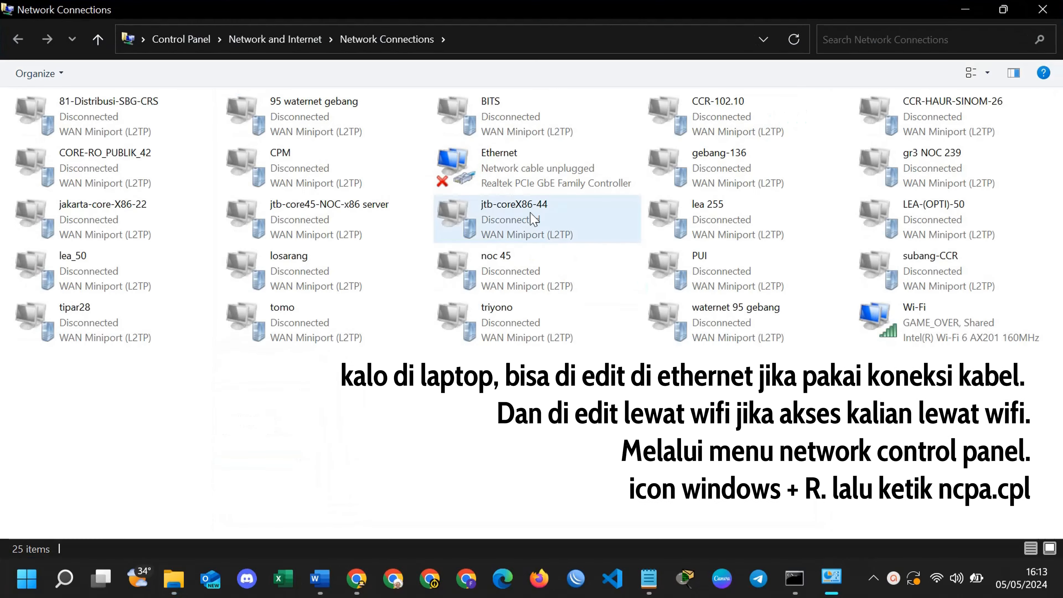
{"action": "left_click", "coordinate": [956, 337]}
{"action": "double_click", "coordinate": [956, 338]}
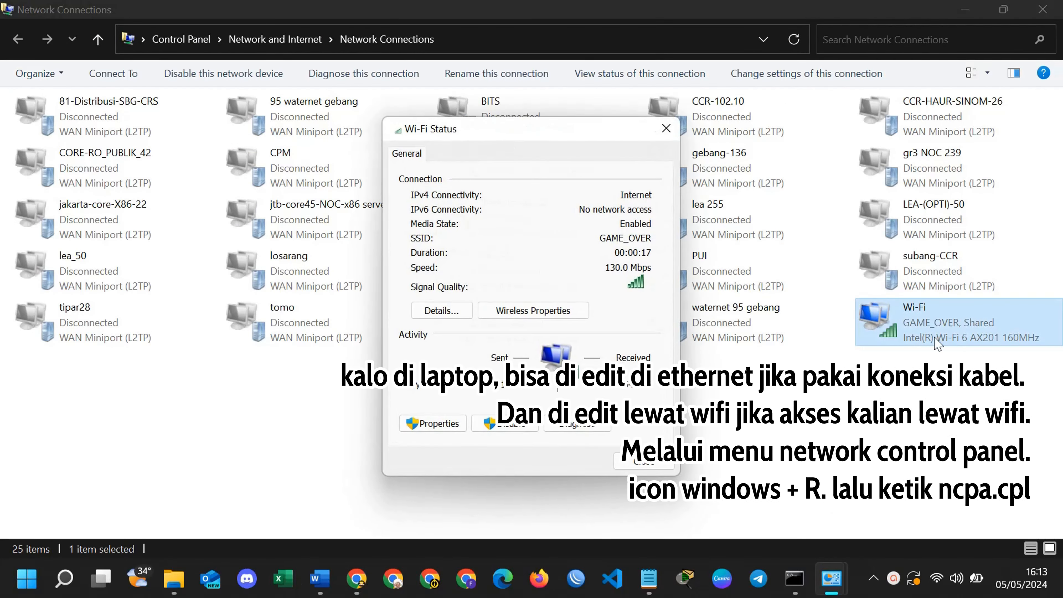
{"action": "left_click", "coordinate": [456, 316]}
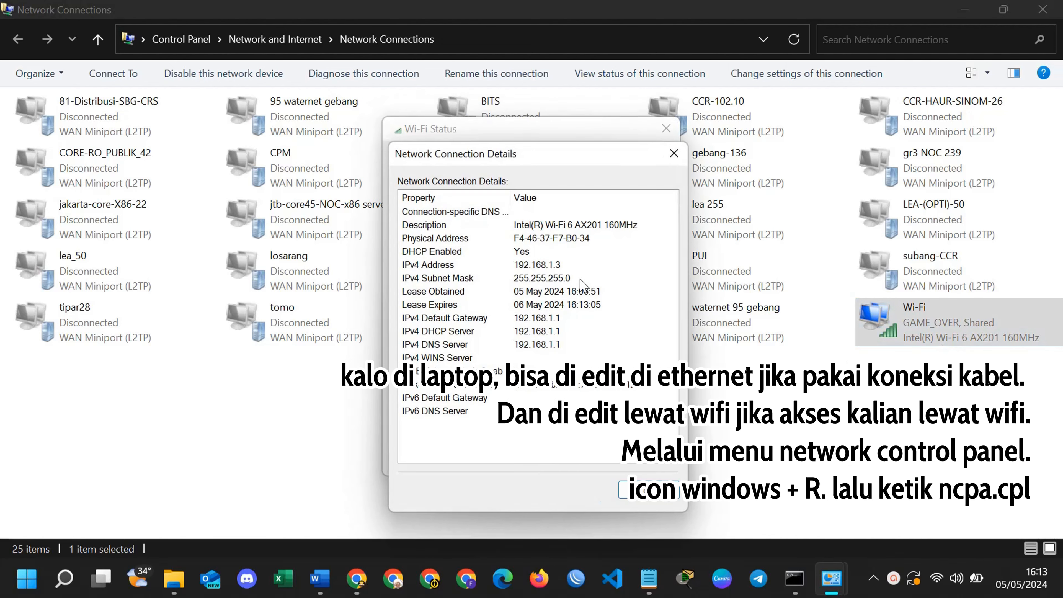
{"action": "left_click", "coordinate": [569, 277]}
{"action": "left_click", "coordinate": [570, 266]}
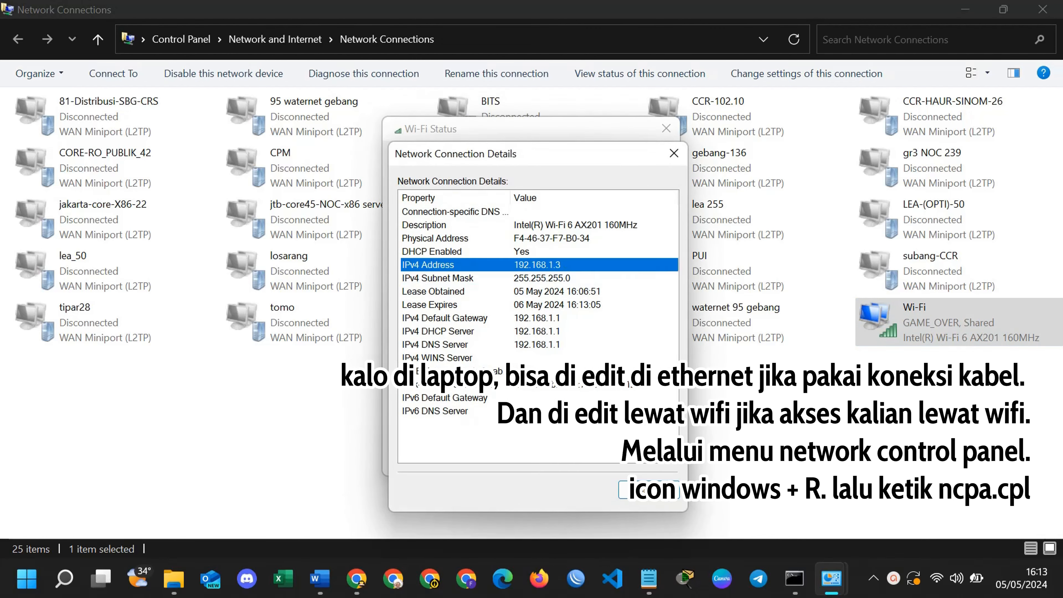
{"action": "key", "text": "Escape"}
Switch the Wi-Fi adapter's IPv4 settings to a manually entered IP address.
{"action": "left_click", "coordinate": [447, 431]}
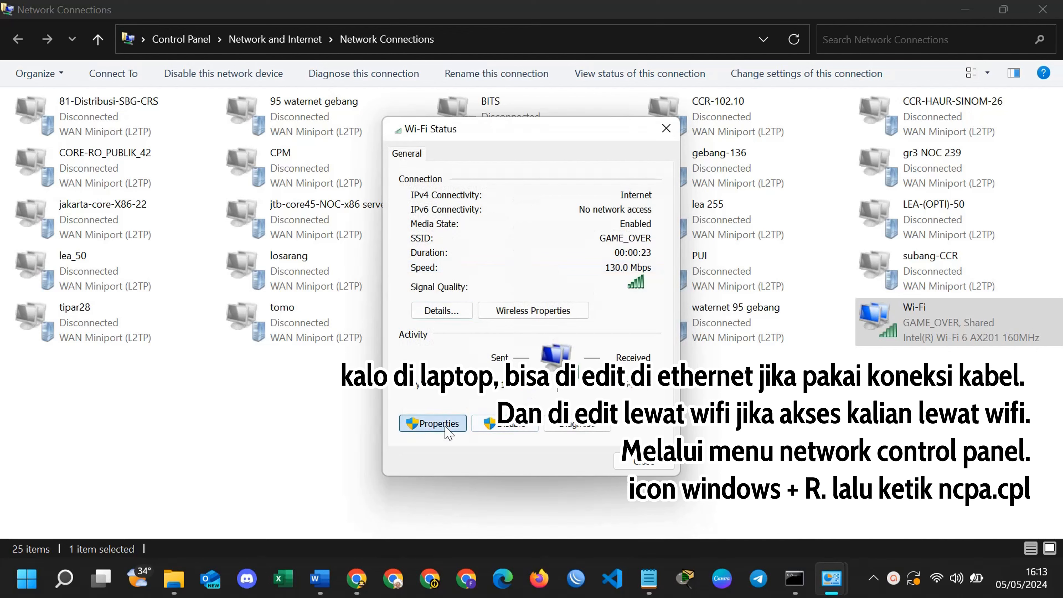
{"action": "scroll", "coordinate": [563, 291], "scroll_direction": "down", "scroll_amount": 1}
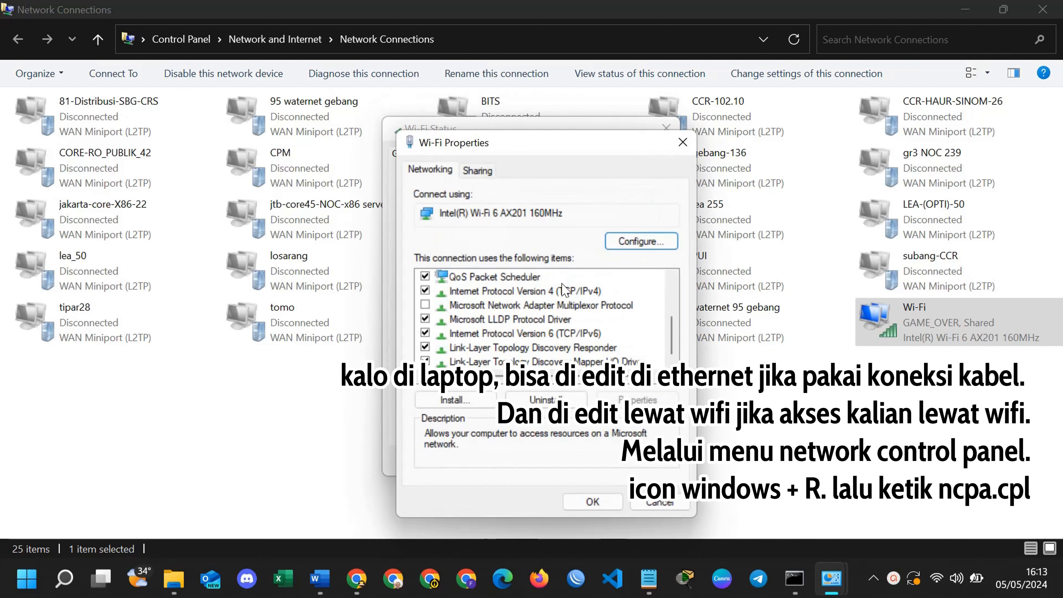
{"action": "double_click", "coordinate": [563, 291]}
{"action": "left_click", "coordinate": [563, 306]}
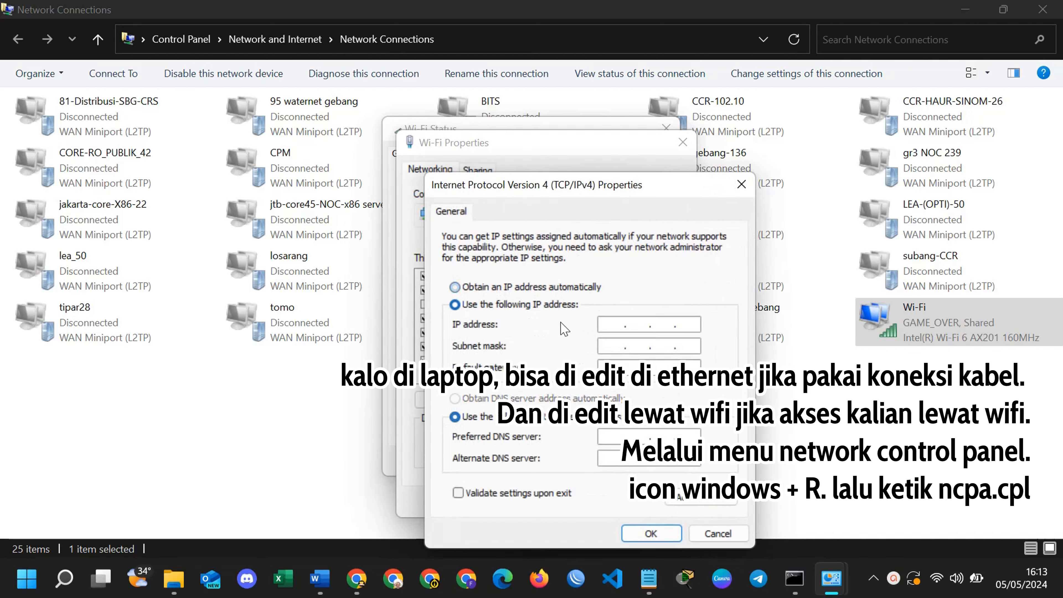
Enter the static IP address 192.168.1.4.
{"action": "left_click", "coordinate": [622, 324]}
{"action": "type", "text": "293"}
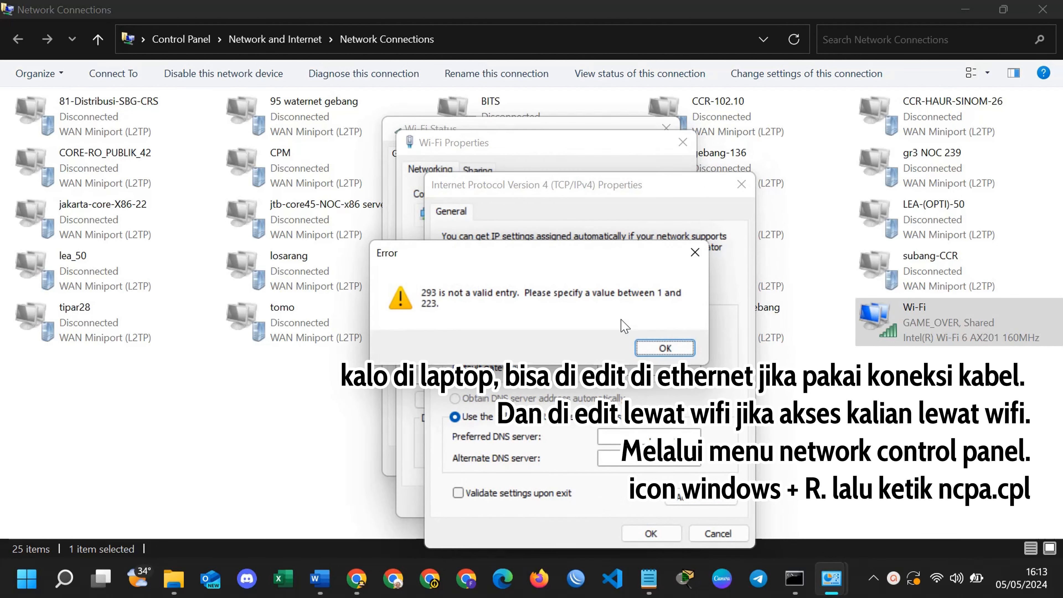
{"action": "left_click", "coordinate": [665, 348]}
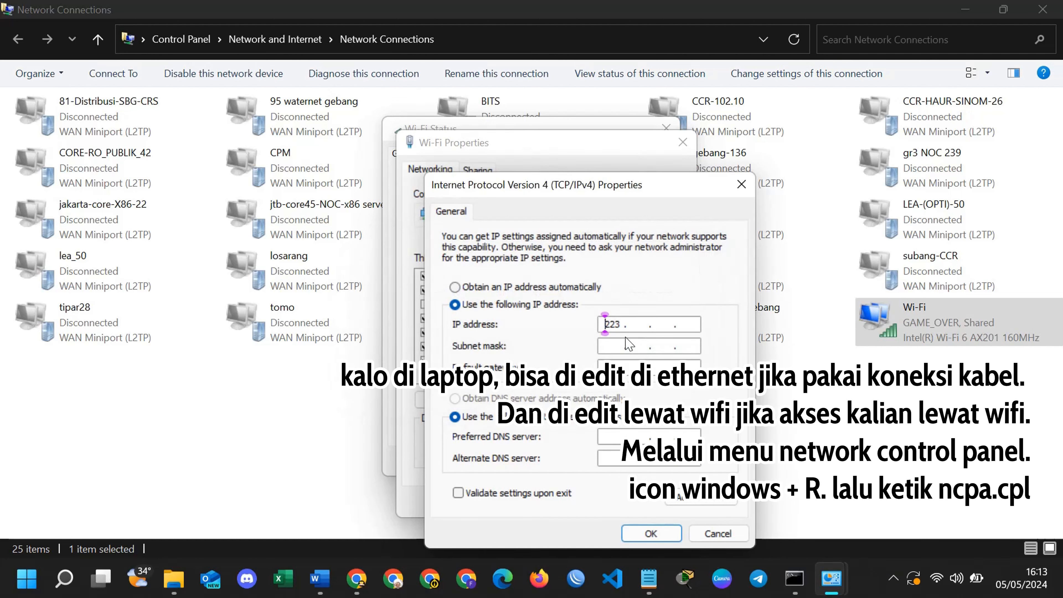
{"action": "type", "text": "192 . 168 . 1 . 1"}
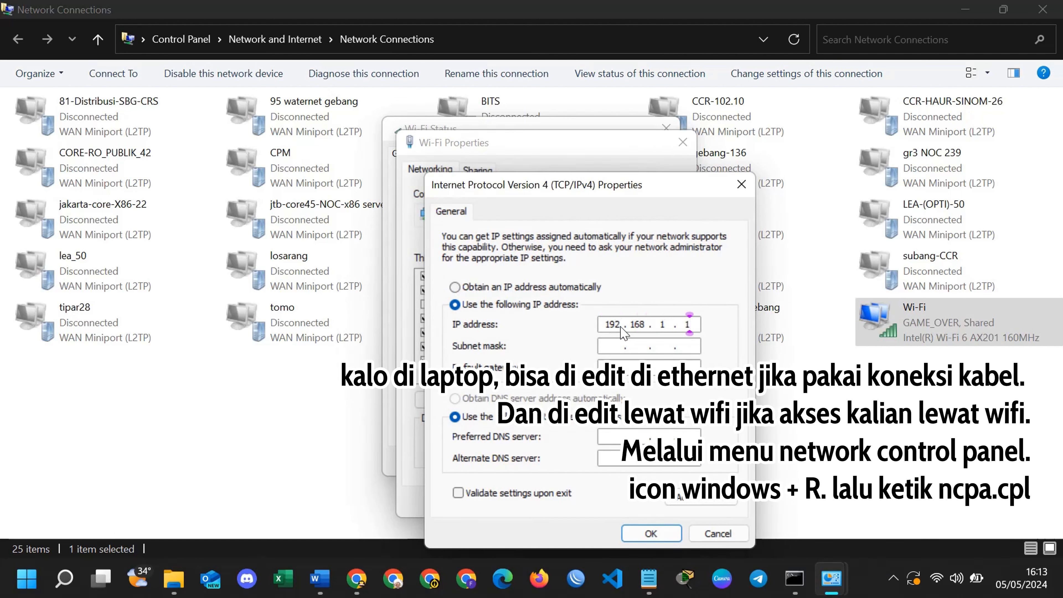
{"action": "key", "text": "BackSpace"}
{"action": "type", "text": "2"}
{"action": "key", "text": "BackSpace"}
{"action": "type", "text": "4"}
Fill in subnet mask 255.255.255.0 and default gateway 192.168.1.1.
{"action": "left_click", "coordinate": [608, 353]}
{"action": "left_click", "coordinate": [615, 363]}
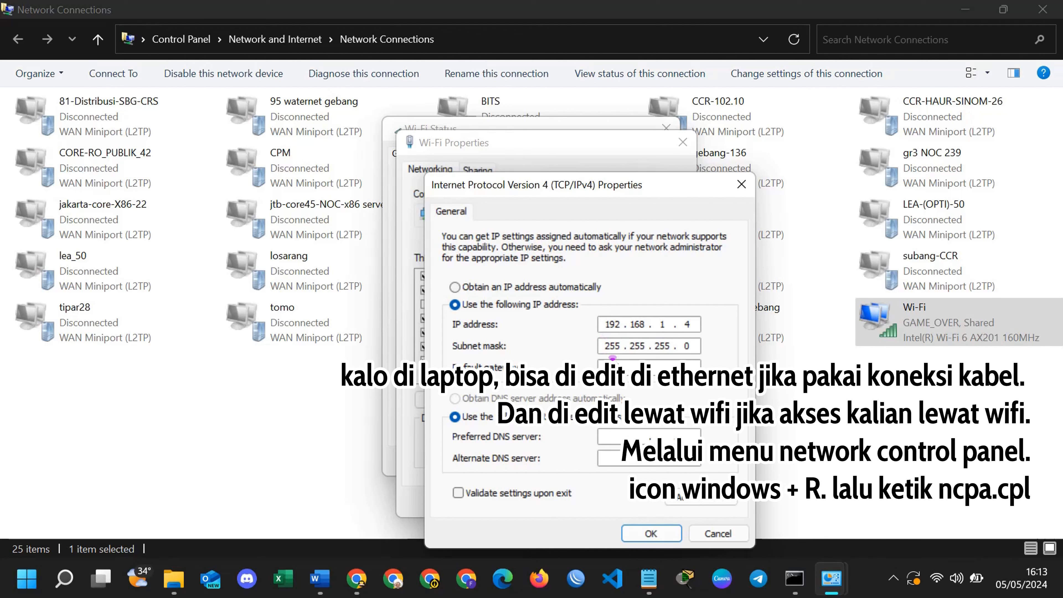
{"action": "type", "text": "192 . 168 . "}
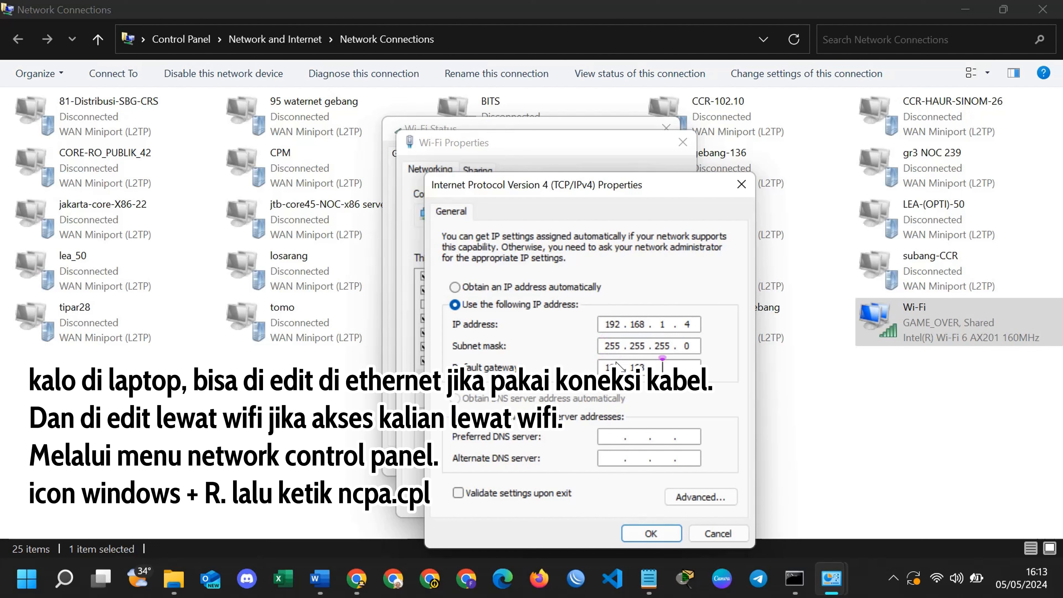
{"action": "type", "text": "1 . 1"}
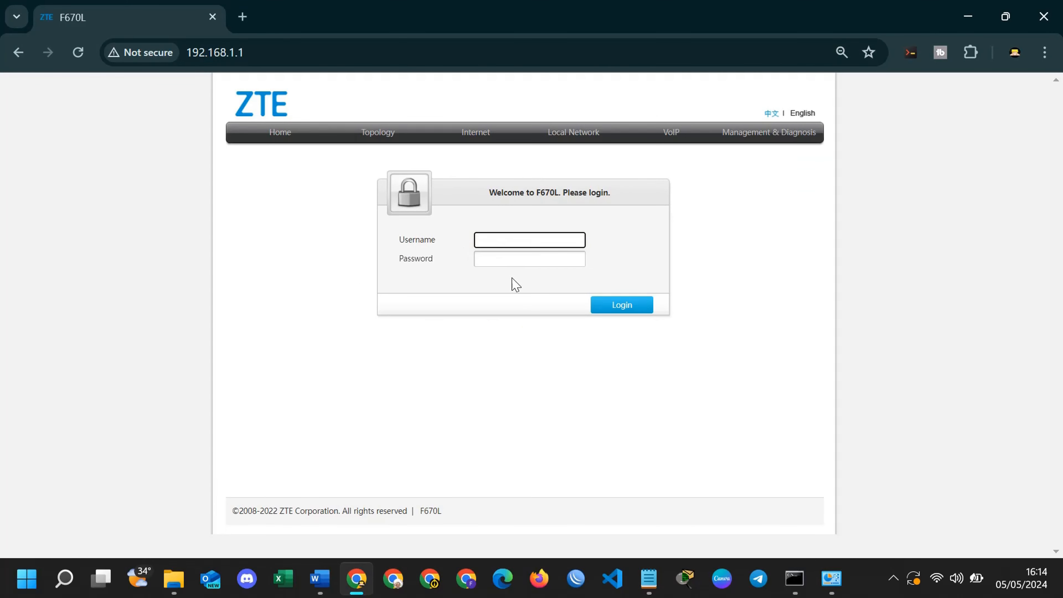
Select the Username field on the ZTE F670L login page at 192.168.1.1.
{"action": "left_click", "coordinate": [491, 242]}
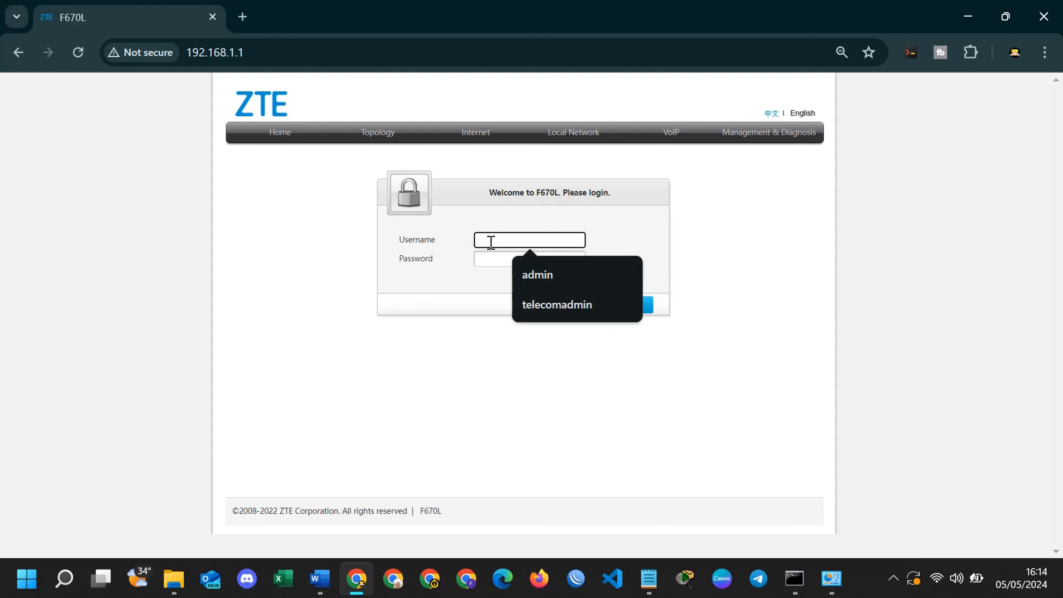
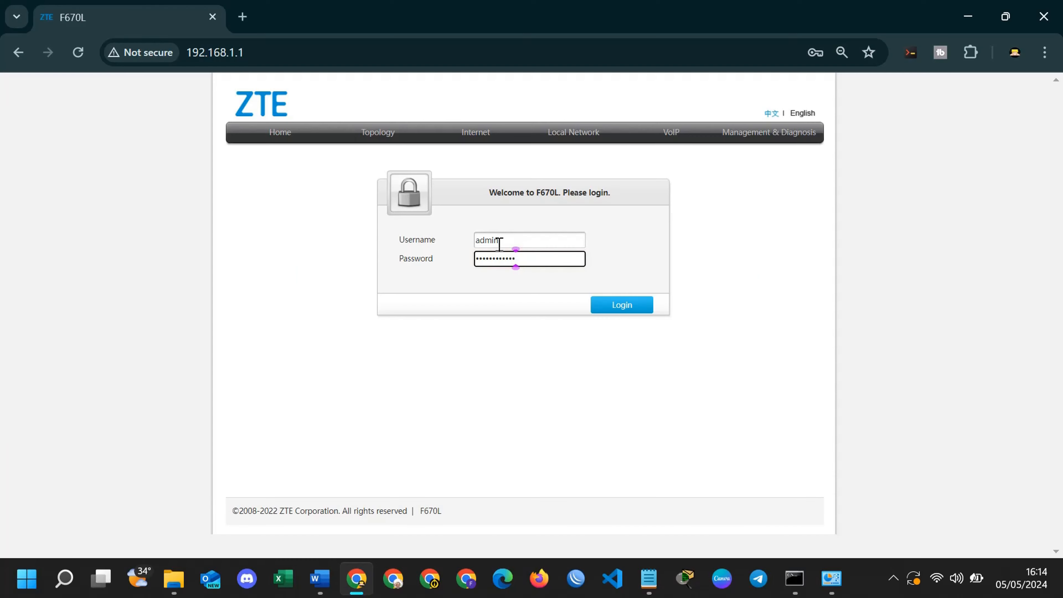
Submit the entered credentials to log in to the ZTE F670L router.
{"action": "key", "text": "Return"}
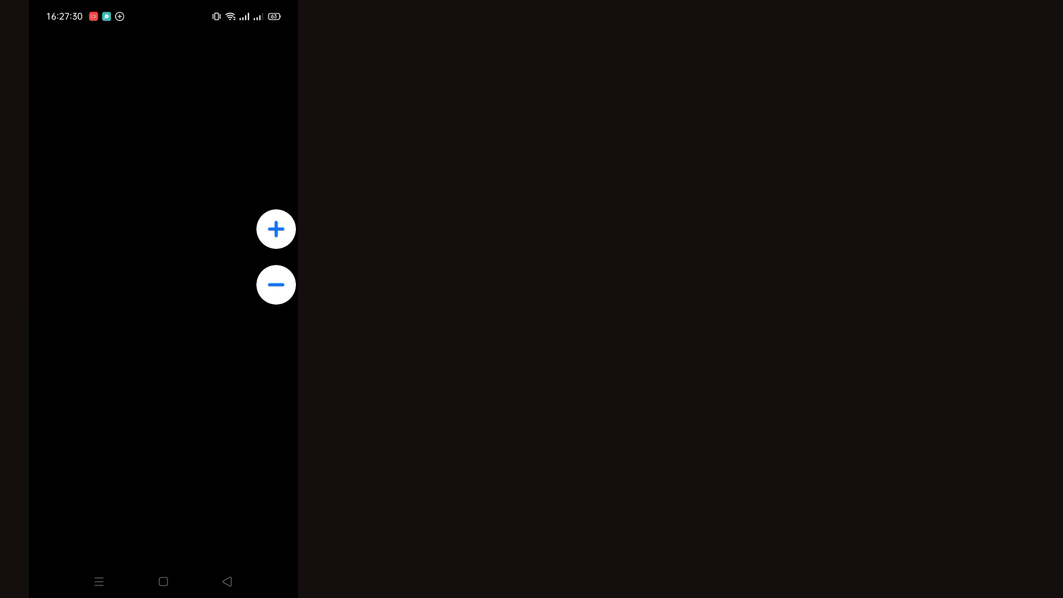
Open About phone > Status to view the phone's Wi-Fi IP address 192.168.1.4.
{"action": "scroll", "coordinate": [217, 396], "scroll_direction": "down", "scroll_amount": 10}
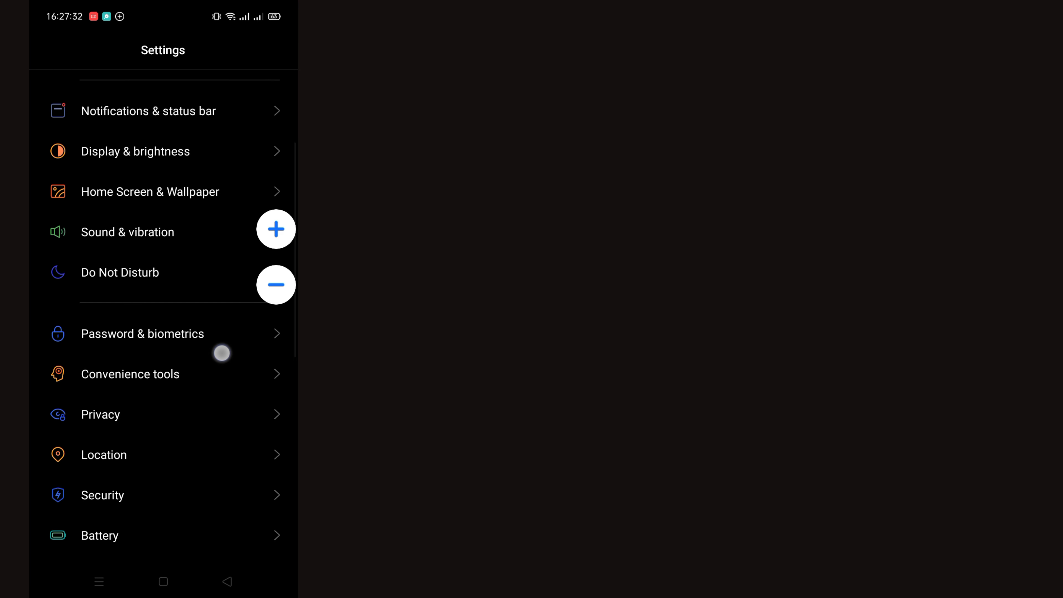
{"action": "scroll", "coordinate": [226, 307], "scroll_direction": "down", "scroll_amount": 7}
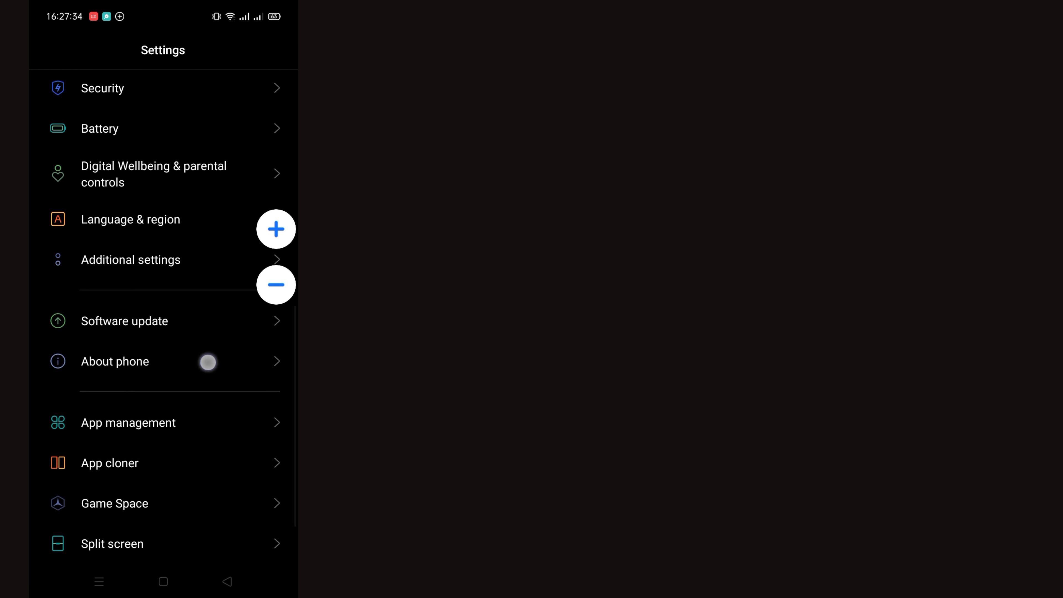
{"action": "left_click", "coordinate": [208, 363]}
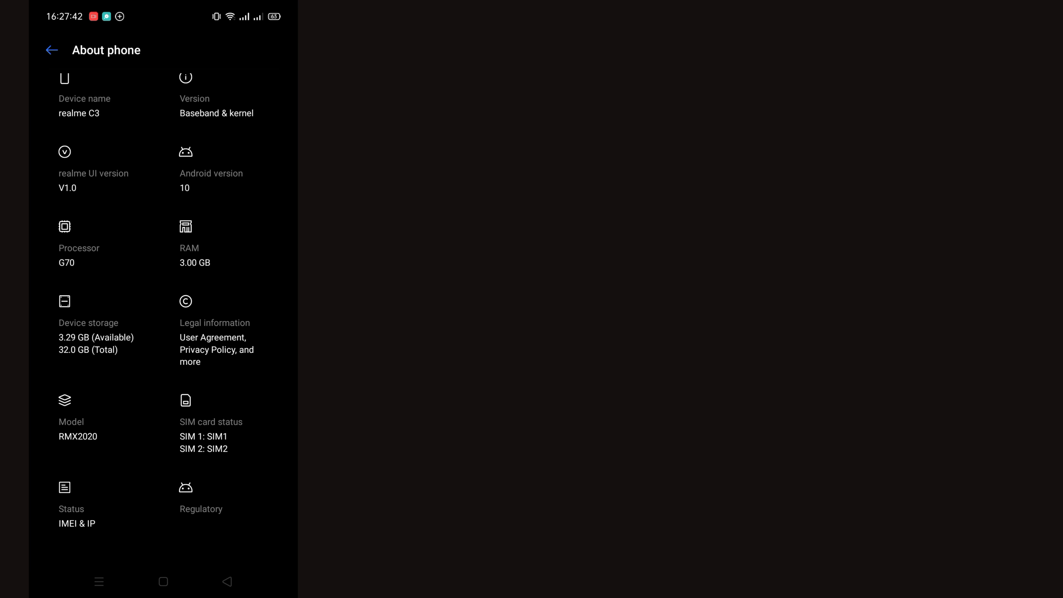
{"action": "left_click", "coordinate": [67, 499]}
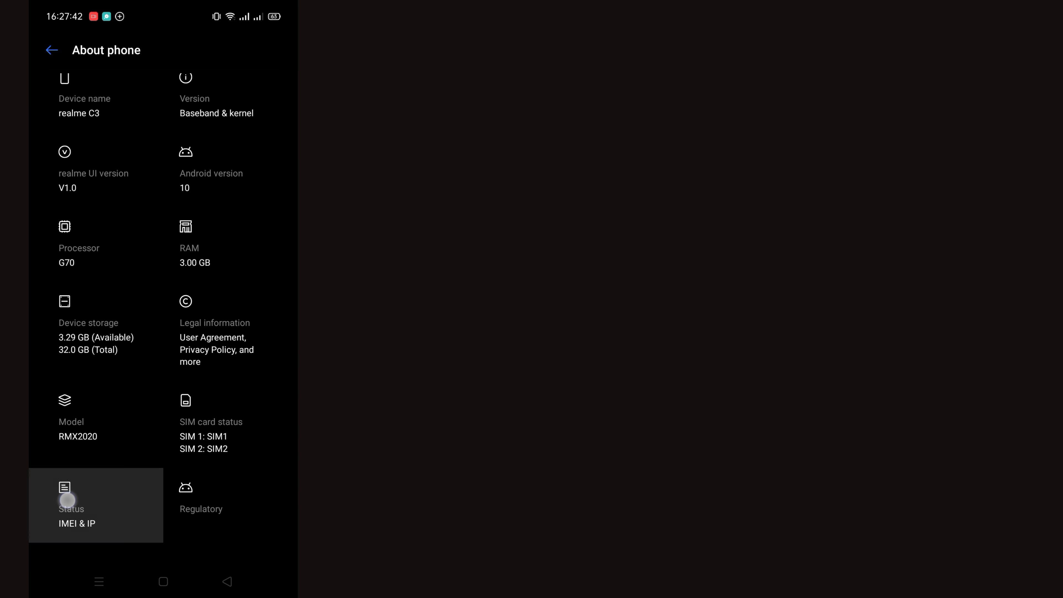
{"action": "scroll", "coordinate": [221, 404], "scroll_direction": "down", "scroll_amount": 2}
{"action": "scroll", "coordinate": [230, 307], "scroll_direction": "up", "scroll_amount": 1}
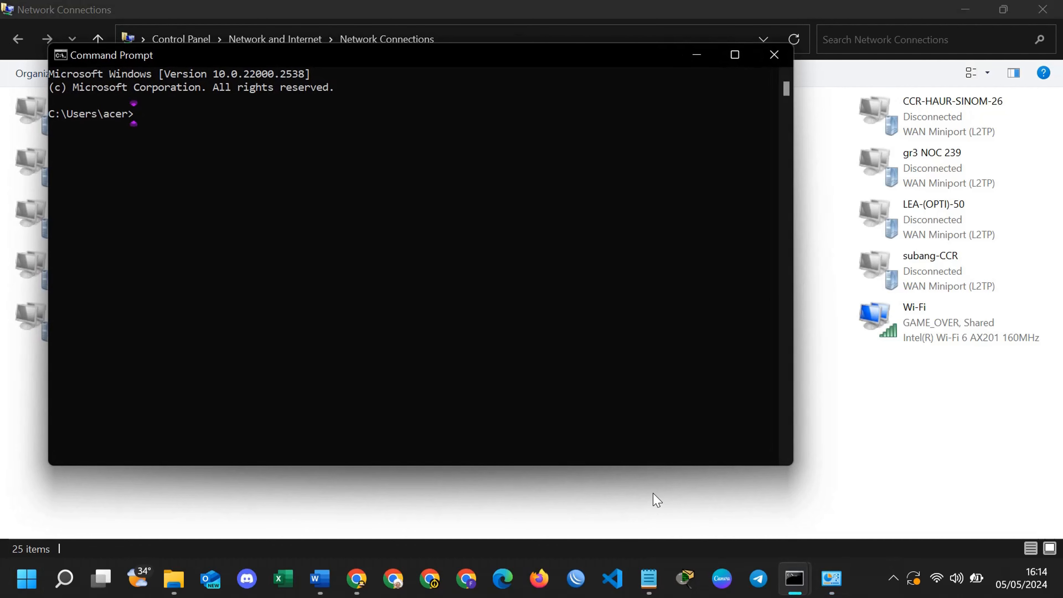
Run ipconfig /all and review the adapters' details, including Wi-Fi IPv4 192.168.1.3.
{"action": "type", "text": "ifconf"}
{"action": "key", "text": "BackSpace"}
{"action": "key", "text": "BackSpace"}
{"action": "key", "text": "BackSpace"}
{"action": "key", "text": "BackSpace"}
{"action": "key", "text": "BackSpace"}
{"action": "key", "text": "BackSpace"}
{"action": "type", "text": "ipconfig /all"}
{"action": "key", "text": "Return"}
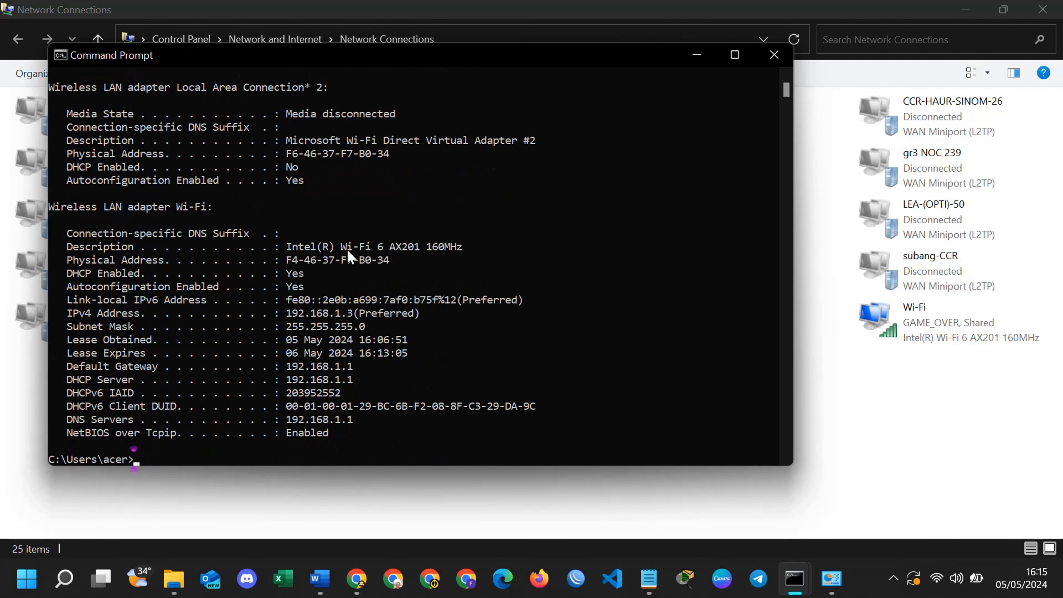
{"action": "scroll", "coordinate": [335, 235], "scroll_direction": "up", "scroll_amount": 6}
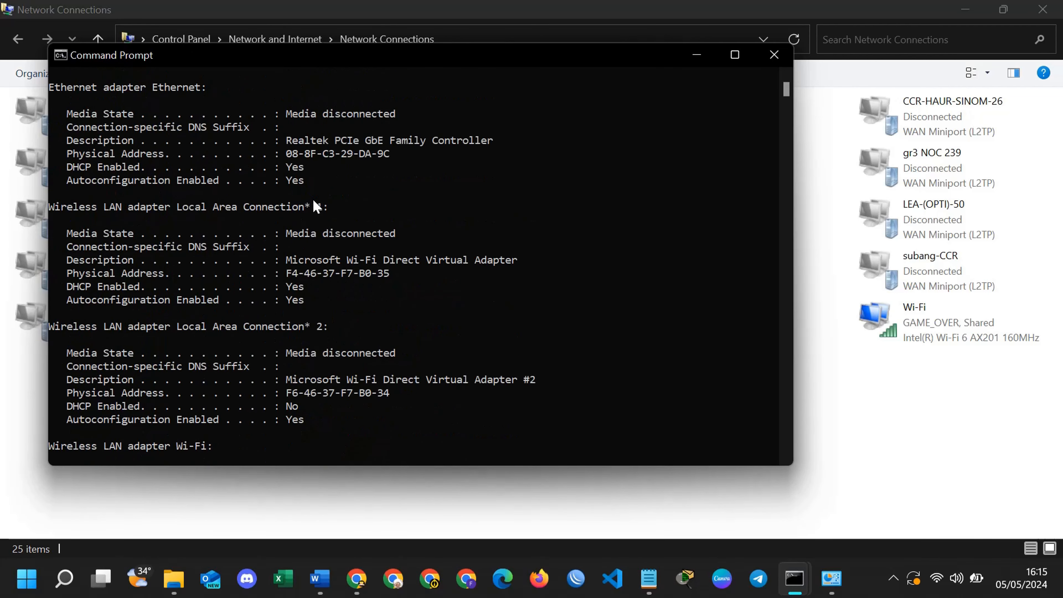
{"action": "scroll", "coordinate": [335, 164], "scroll_direction": "up", "scroll_amount": 1}
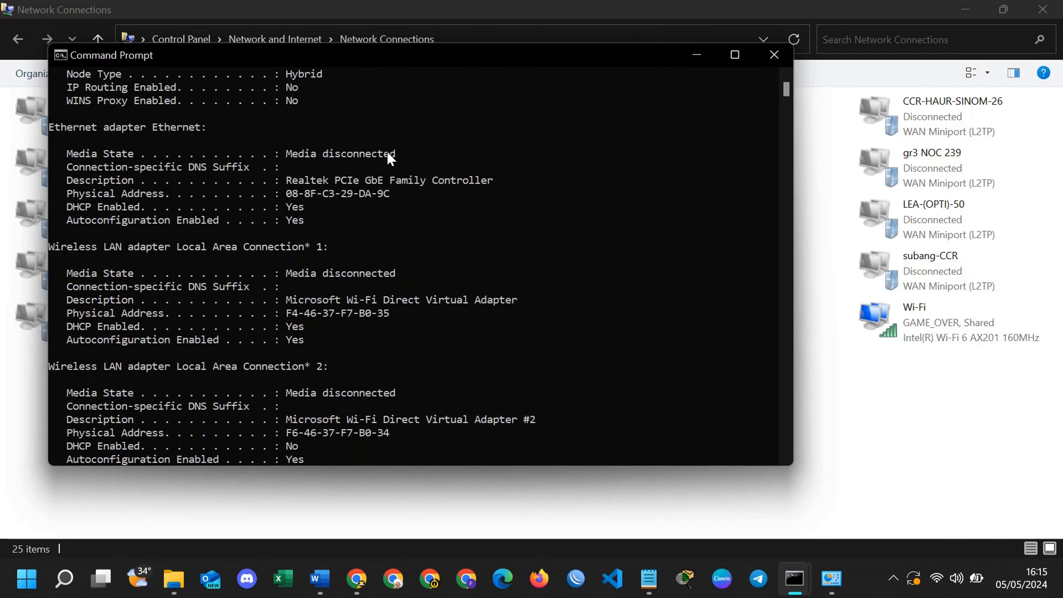
{"action": "scroll", "coordinate": [391, 159], "scroll_direction": "up", "scroll_amount": 3}
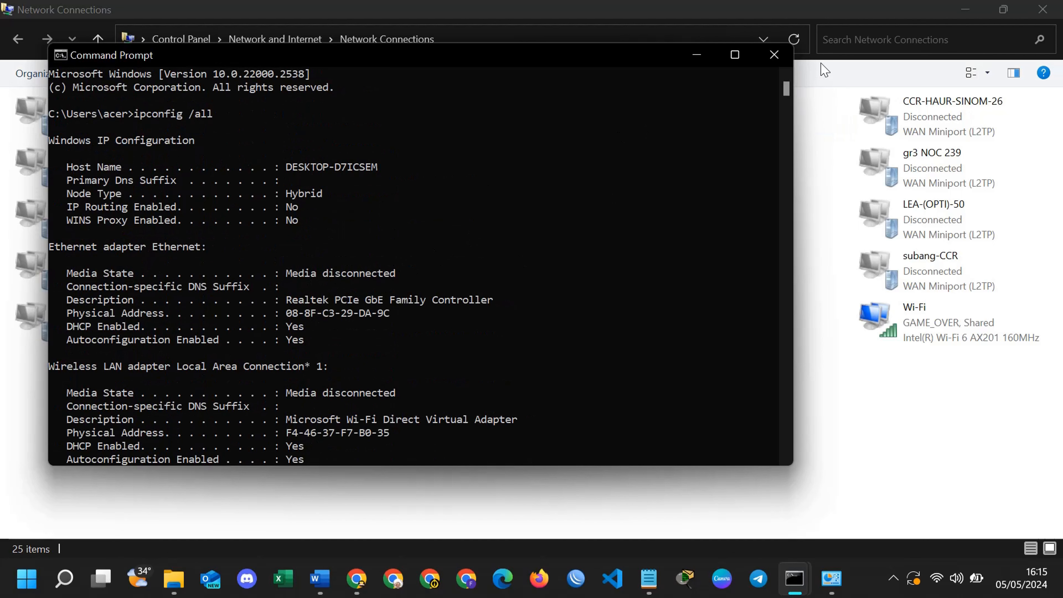
{"action": "scroll", "coordinate": [184, 346], "scroll_direction": "down", "scroll_amount": 4}
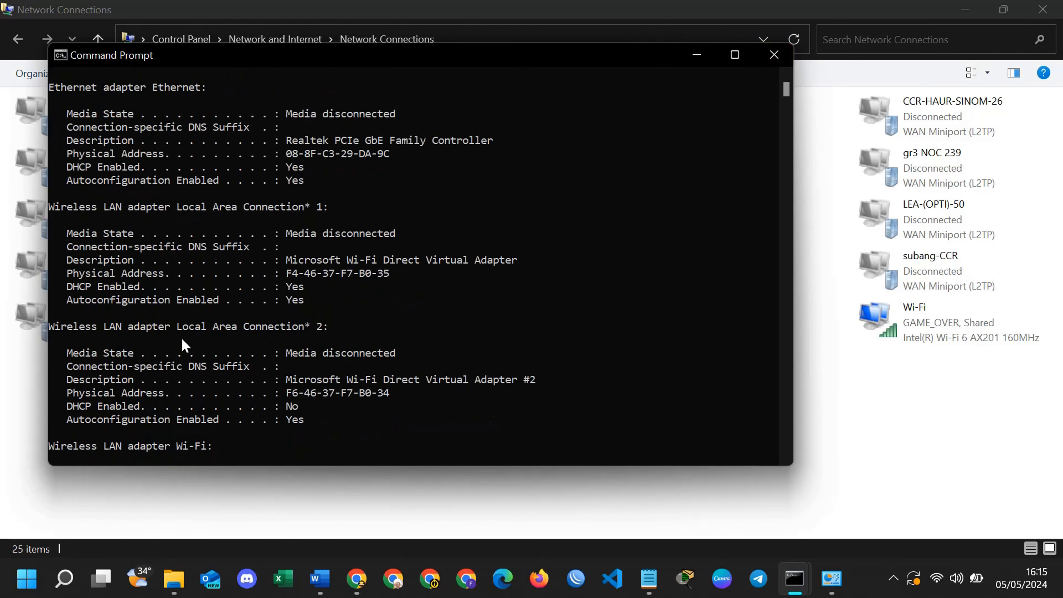
{"action": "scroll", "coordinate": [168, 301], "scroll_direction": "up", "scroll_amount": 2}
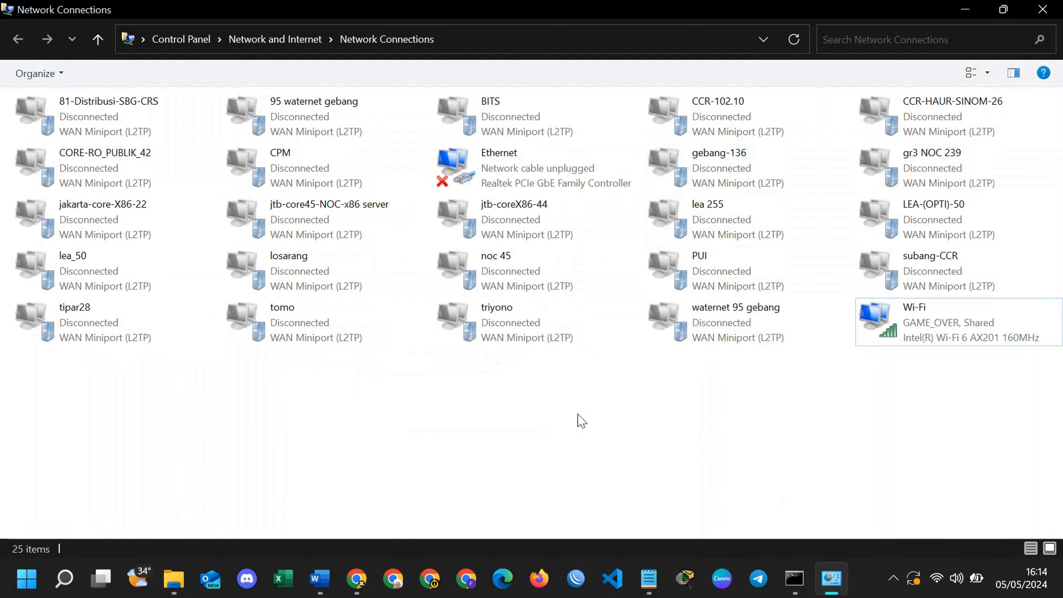
{"action": "double_click", "coordinate": [857, 335]}
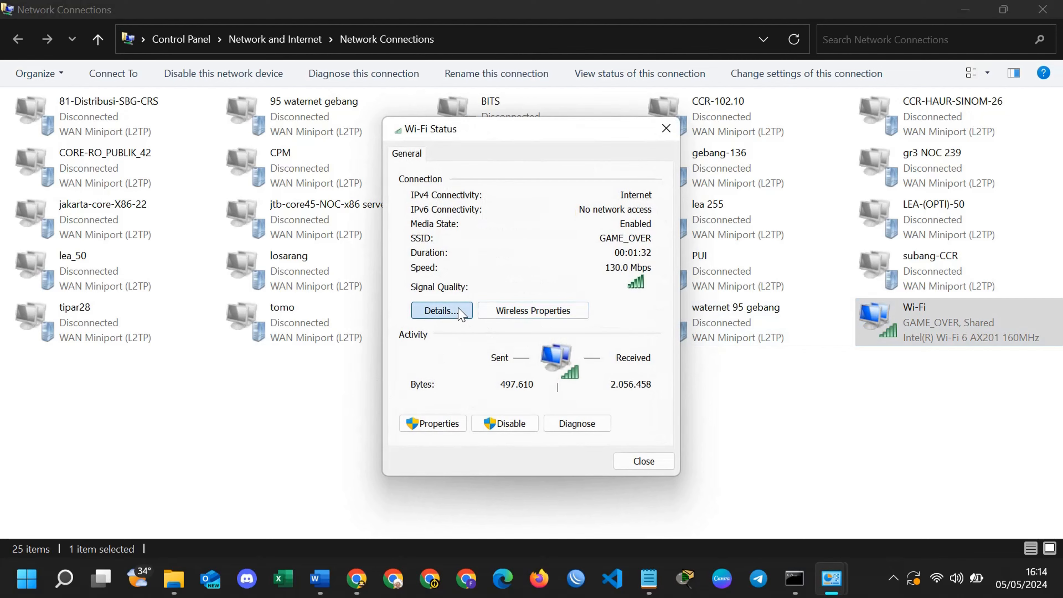
{"action": "left_click", "coordinate": [439, 311]}
{"action": "left_click", "coordinate": [539, 241]}
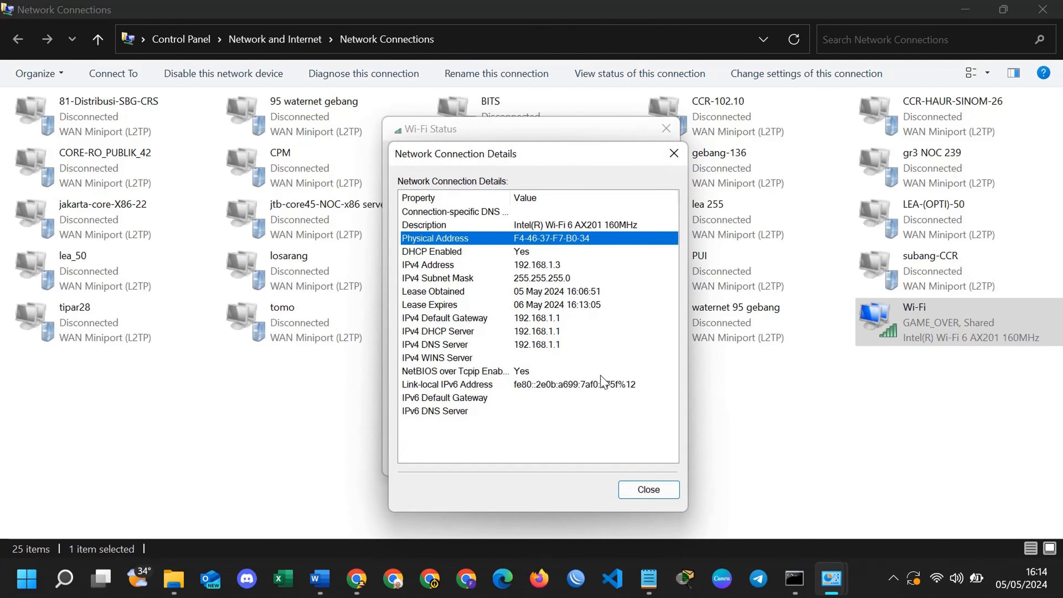
{"action": "key", "text": "Escape"}
{"action": "key", "text": "Escape"}
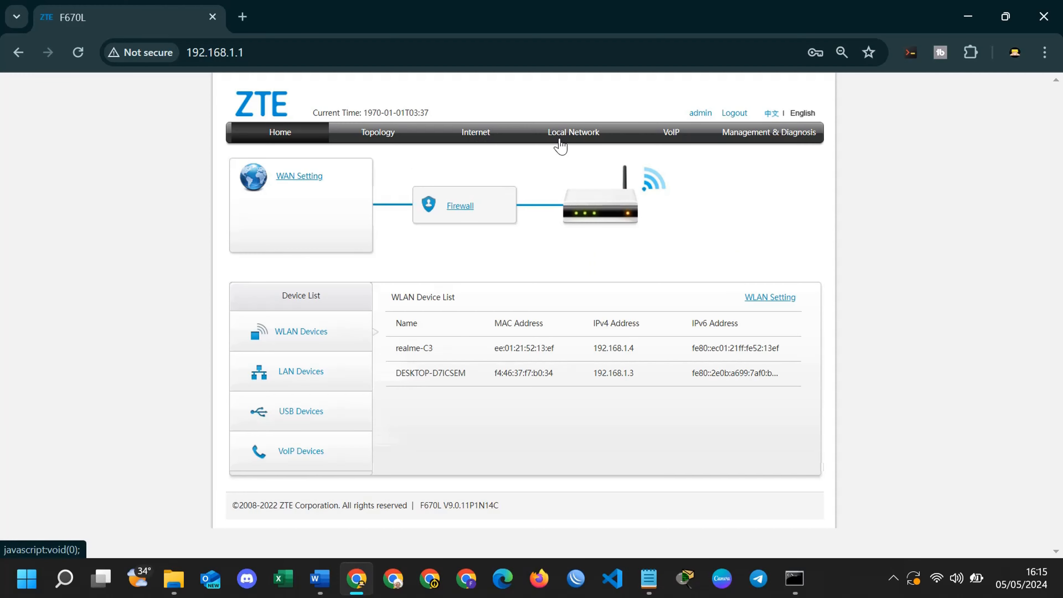
{"action": "left_click", "coordinate": [557, 138]}
{"action": "scroll", "coordinate": [446, 299], "scroll_direction": "down", "scroll_amount": 10}
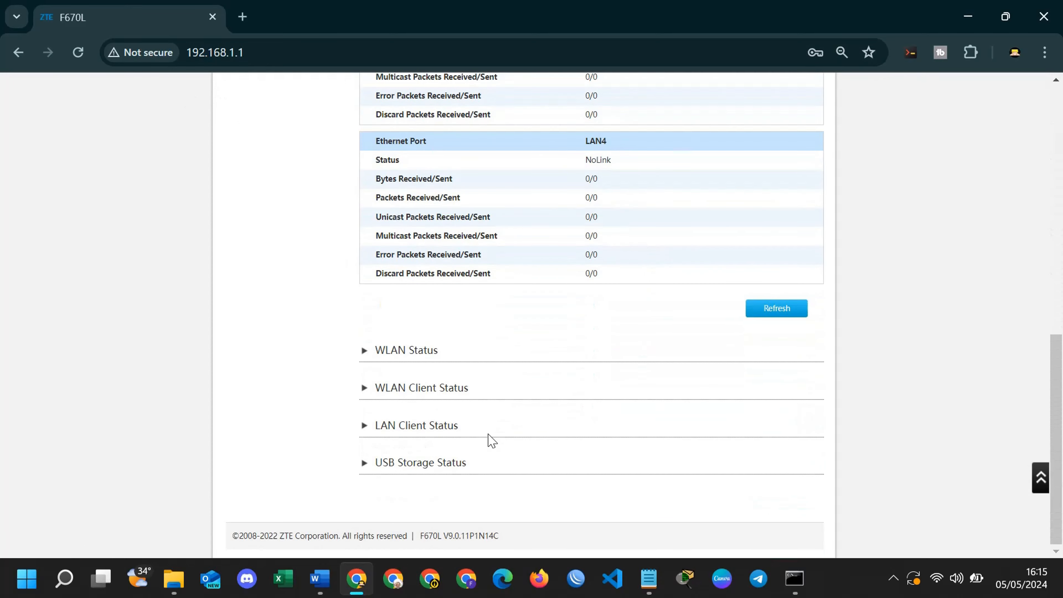
{"action": "left_click", "coordinate": [420, 389]}
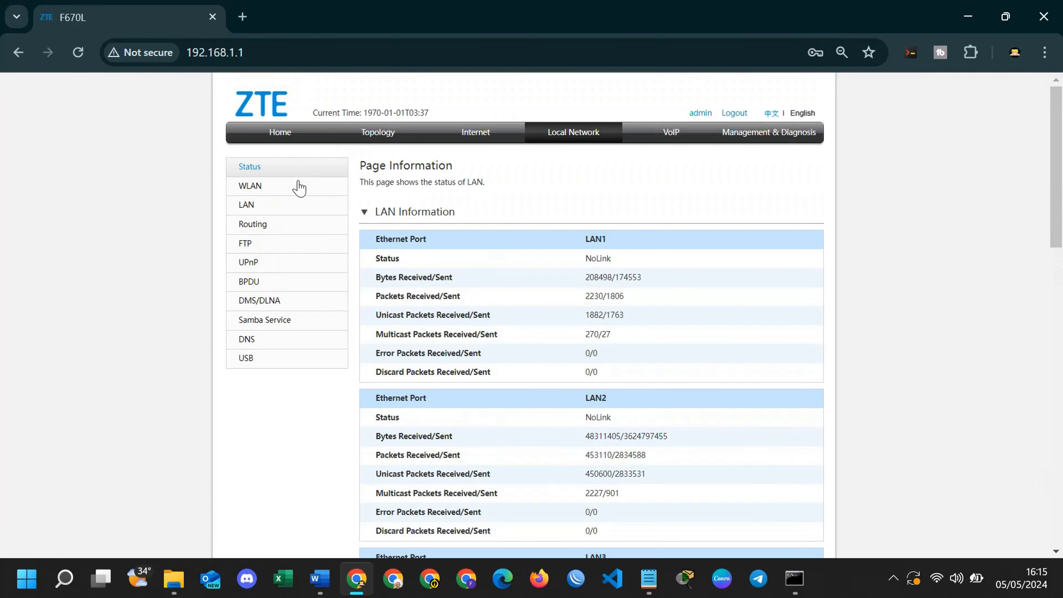
{"action": "left_click", "coordinate": [272, 212]}
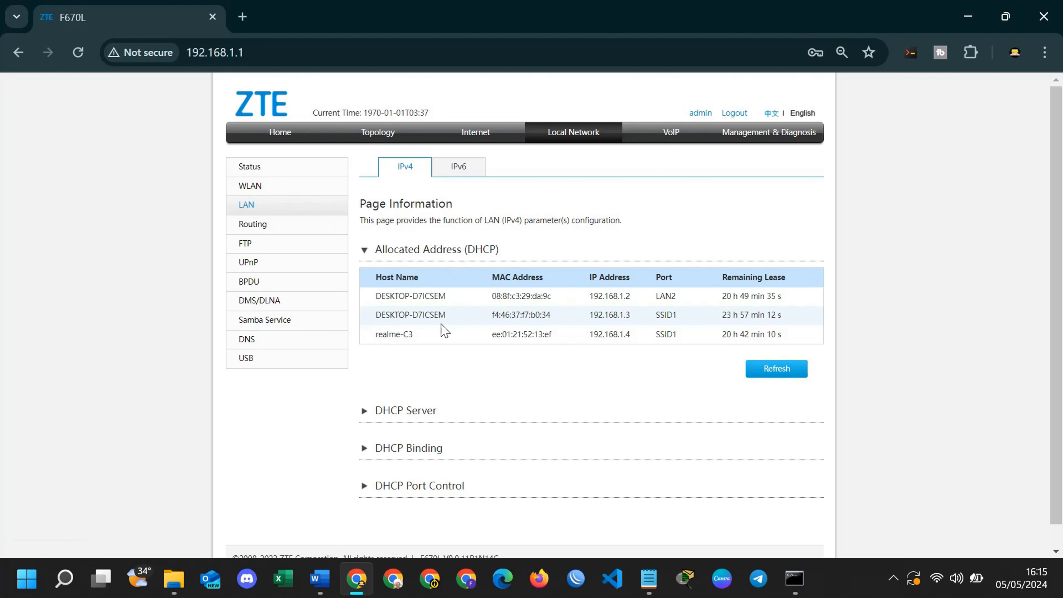
{"action": "left_click", "coordinate": [375, 134]}
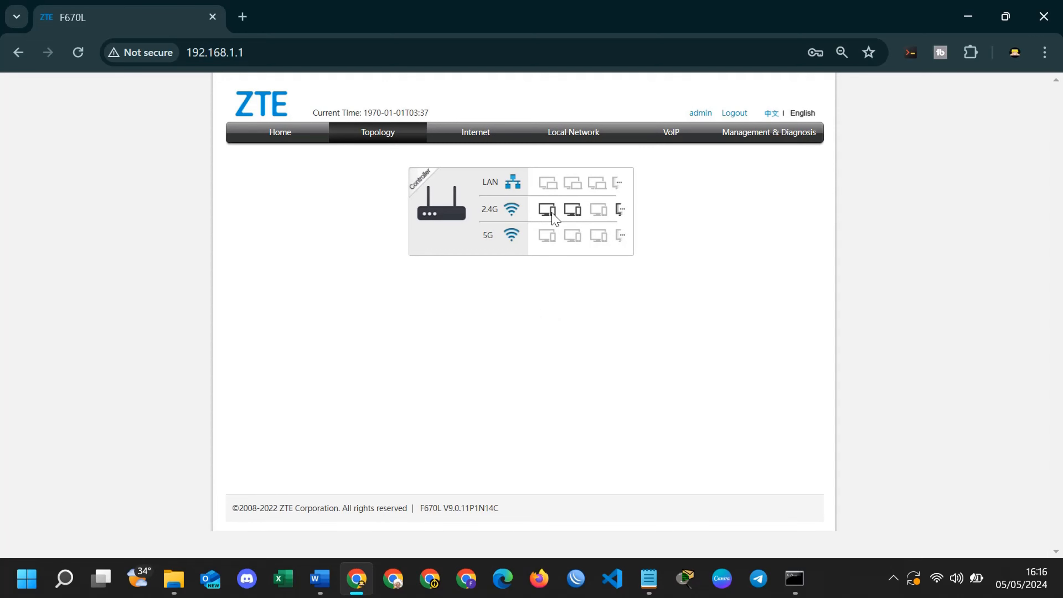
{"action": "left_click", "coordinate": [622, 212]}
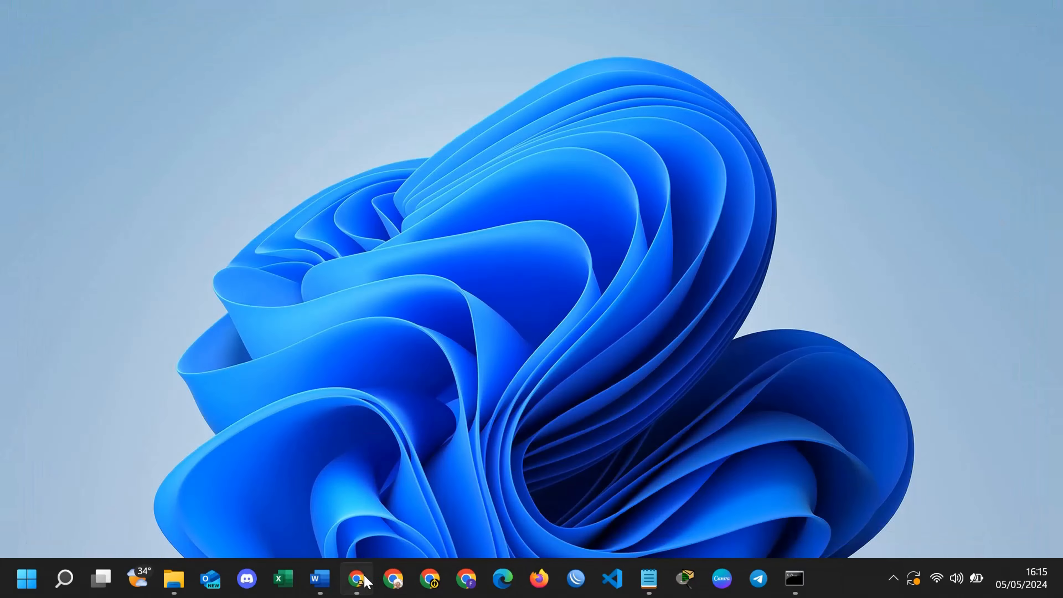
{"action": "left_click", "coordinate": [365, 583]}
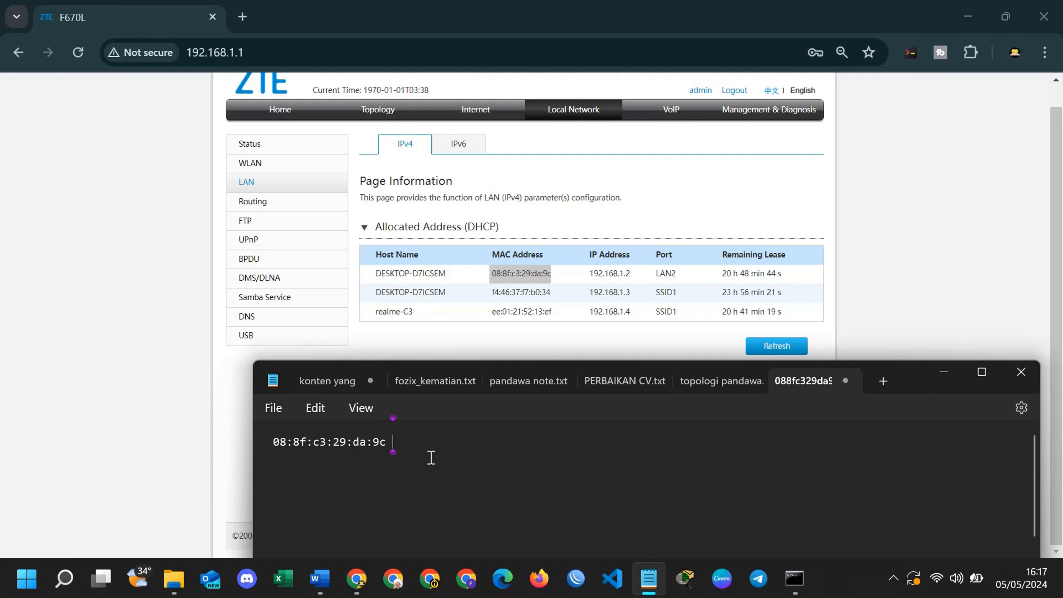
Label the first MAC address in the note as 'lan 2 laptop'.
{"action": "type", "text": "lan 2"}
{"action": "key", "text": "Return"}
{"action": "key", "text": "BackSpace"}
{"action": "type", "text": "laptop"}
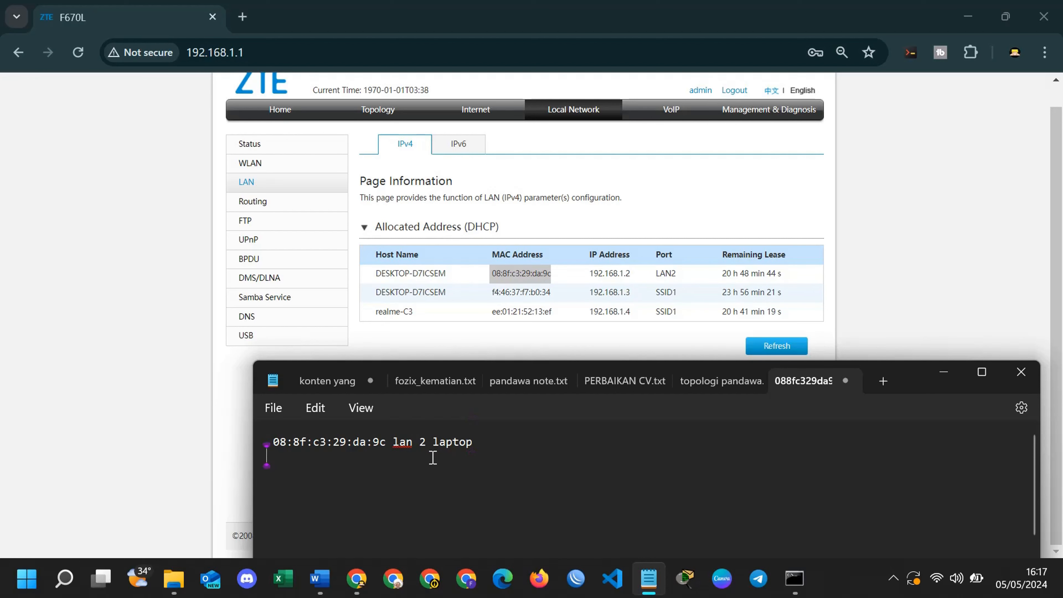
{"action": "key", "text": "alt+Tab"}
{"action": "left_click_drag", "start_coordinate": [558, 293], "coordinate": [486, 300]}
{"action": "key", "text": "ctrl+c"}
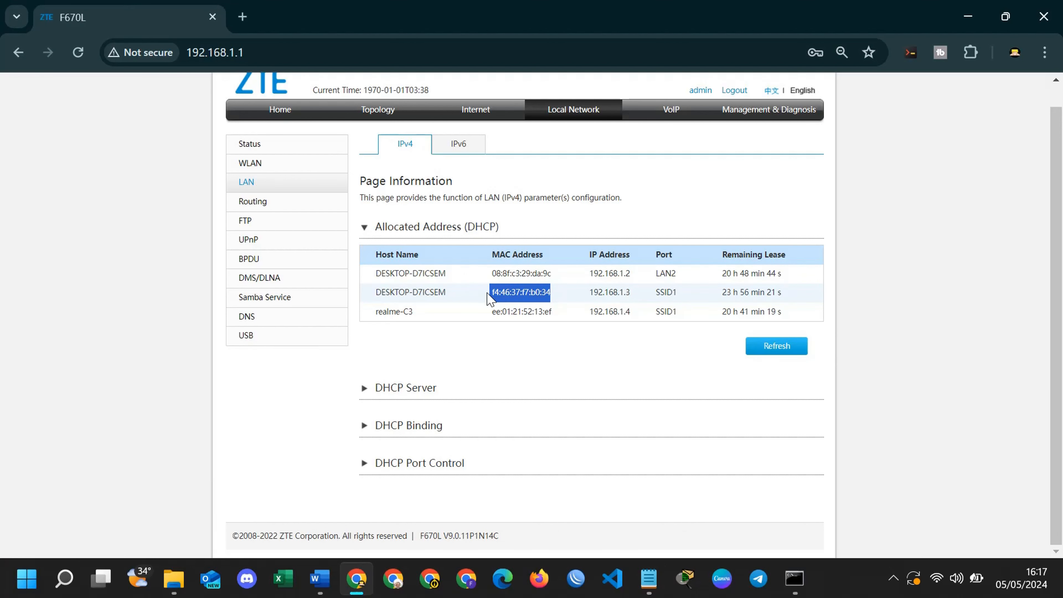
{"action": "key", "text": "alt+Tab"}
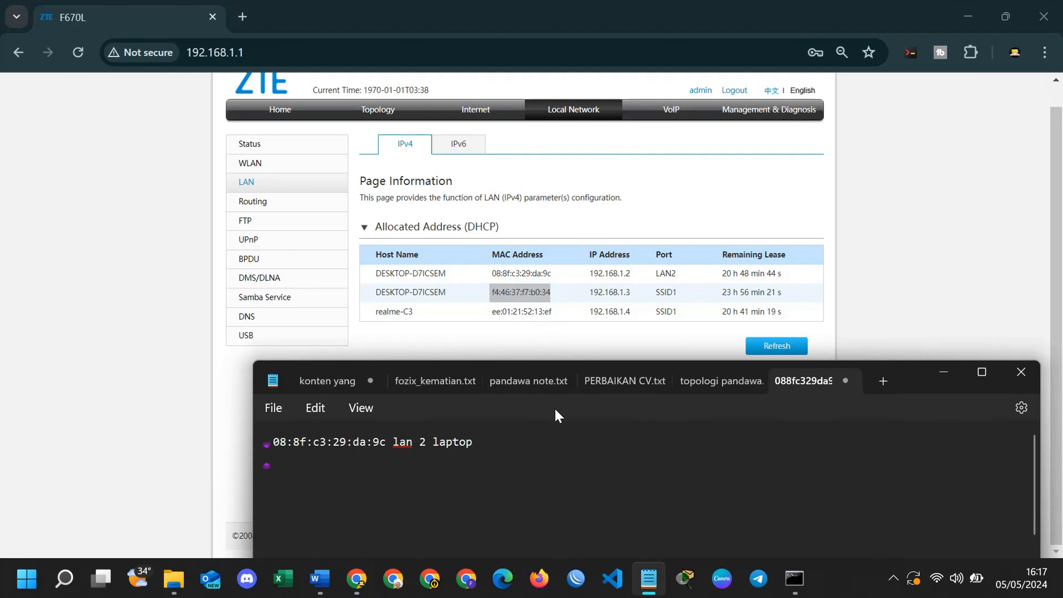
{"action": "key", "text": "ctrl+v"}
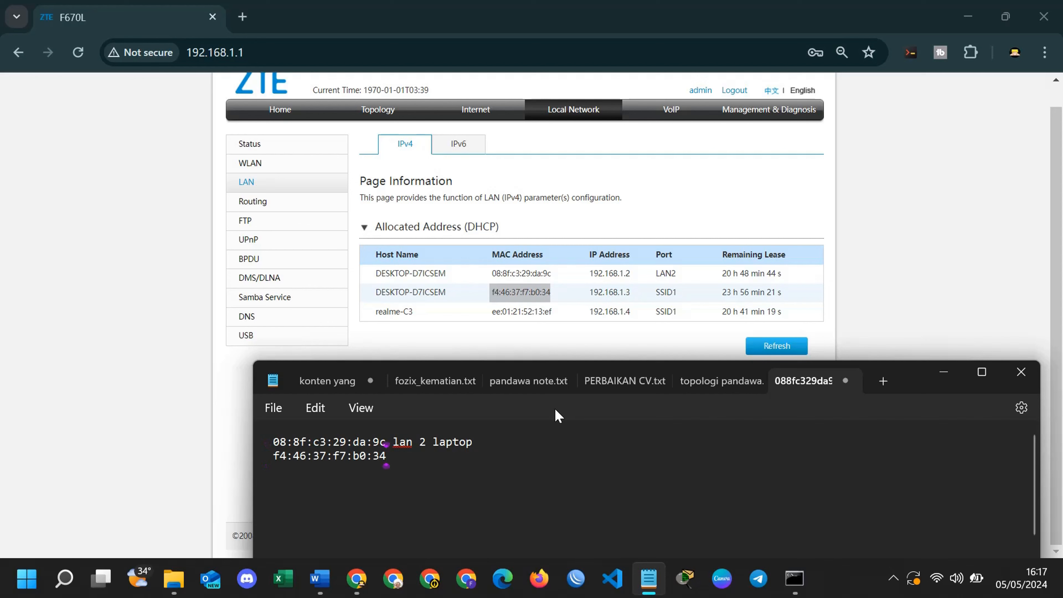
{"action": "type", "text": "ssid"}
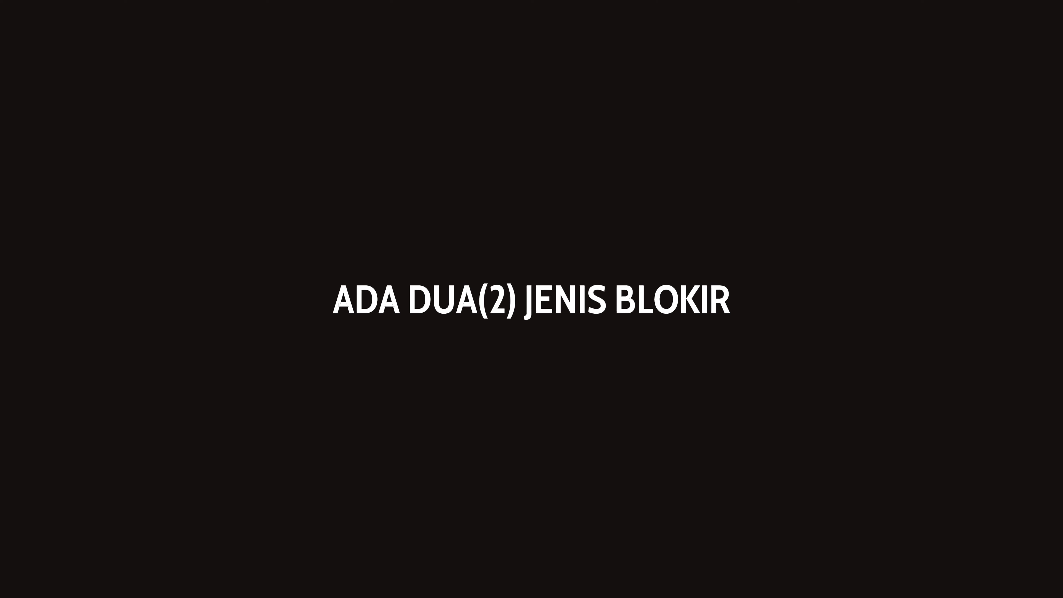
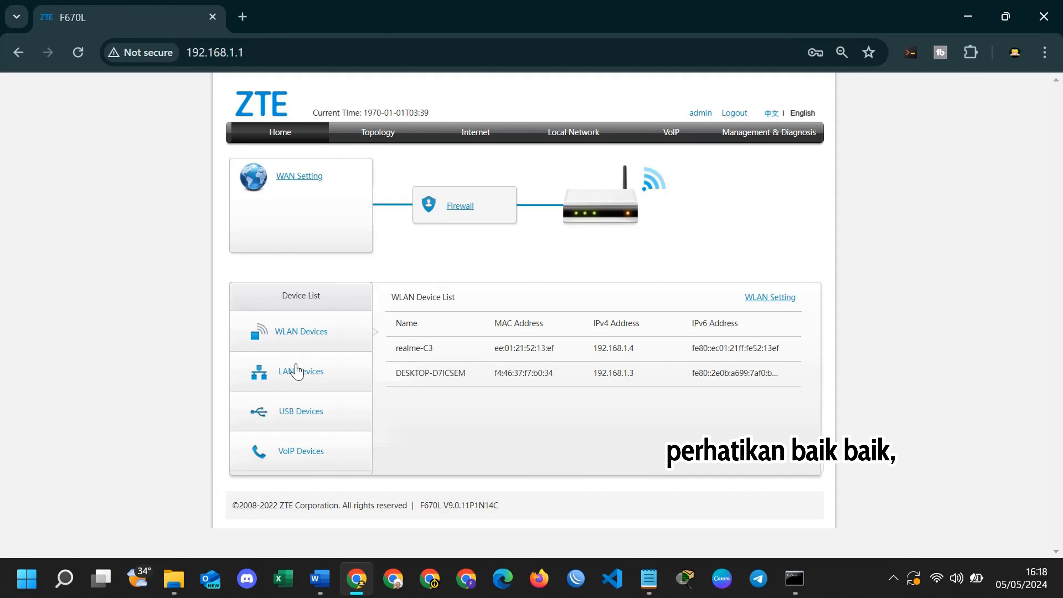
Show the LAN Devices and USB Devices lists in the router home page's Device List.
{"action": "left_click", "coordinate": [293, 372]}
{"action": "left_click", "coordinate": [305, 410]}
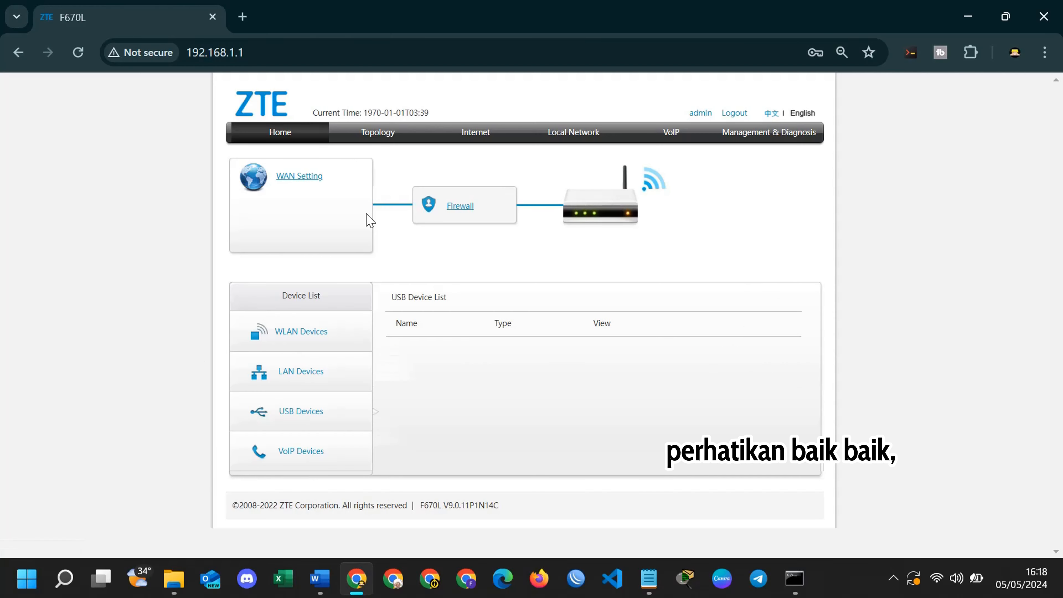
Go to Local Network > WLAN > WLAN Advanced and start a new access control rule.
{"action": "left_click", "coordinate": [578, 142]}
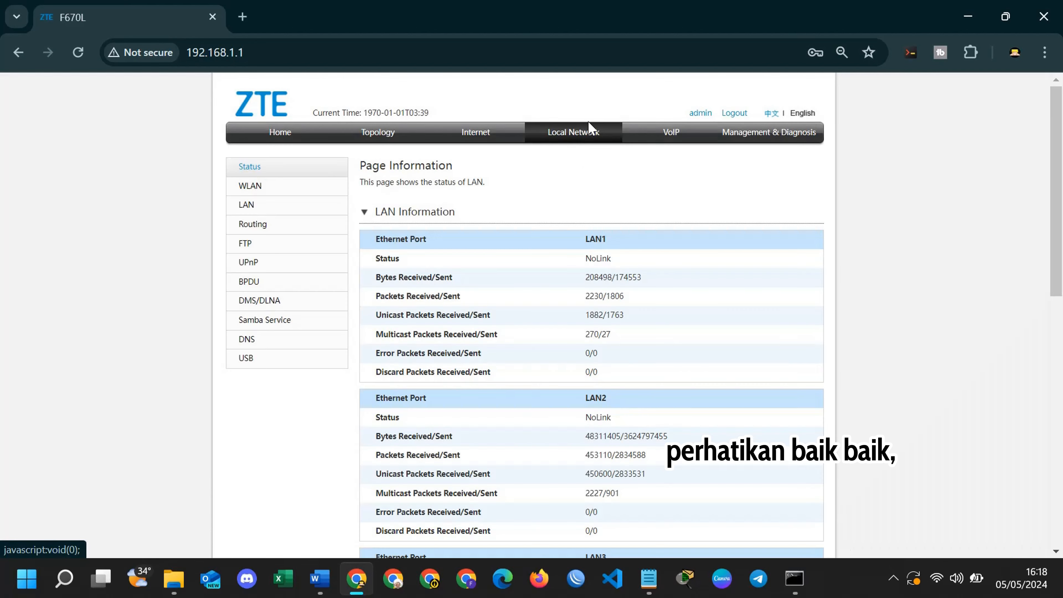
{"action": "left_click", "coordinate": [274, 189]}
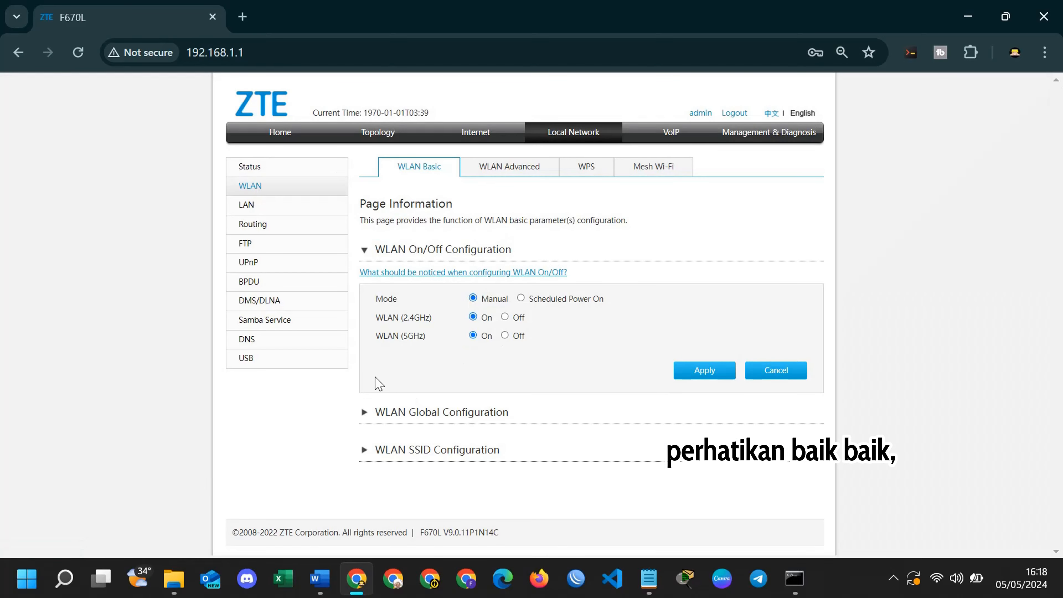
{"action": "left_click", "coordinate": [513, 170]}
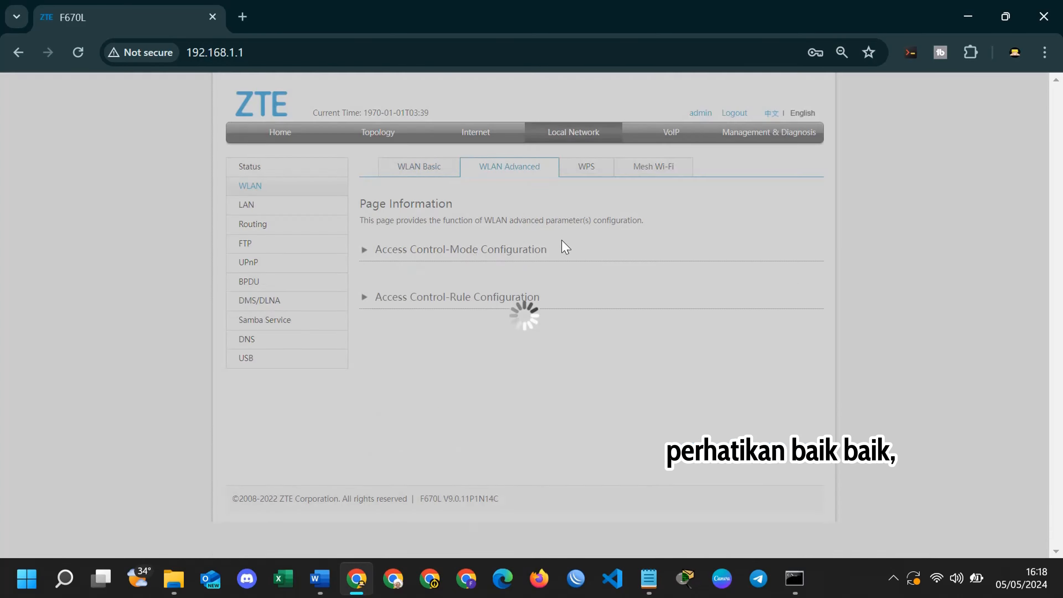
{"action": "scroll", "coordinate": [467, 347], "scroll_direction": "down", "scroll_amount": 1}
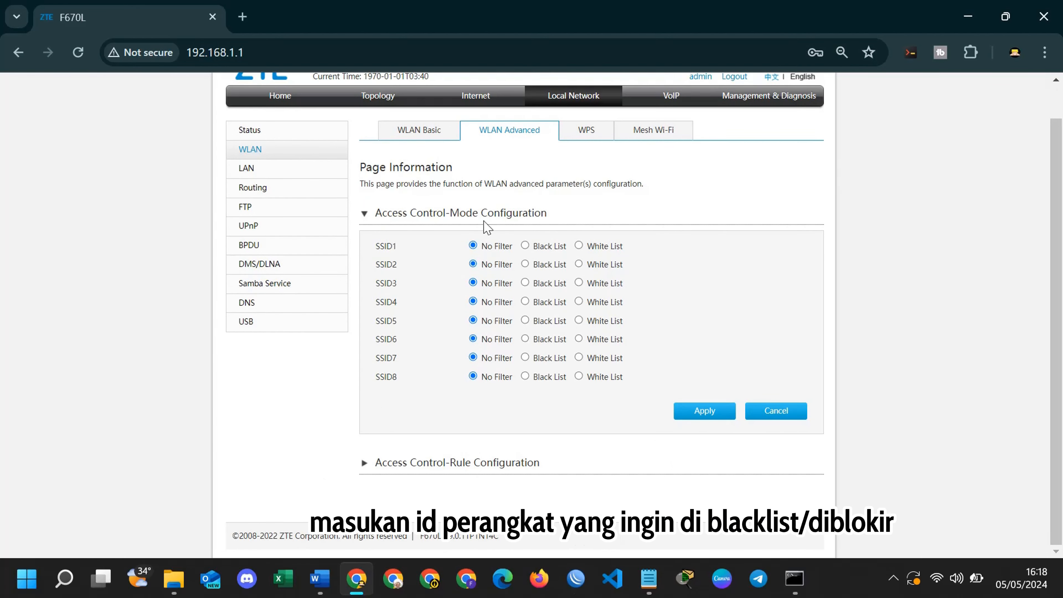
{"action": "left_click", "coordinate": [425, 460]}
{"action": "scroll", "coordinate": [425, 416], "scroll_direction": "down", "scroll_amount": 3}
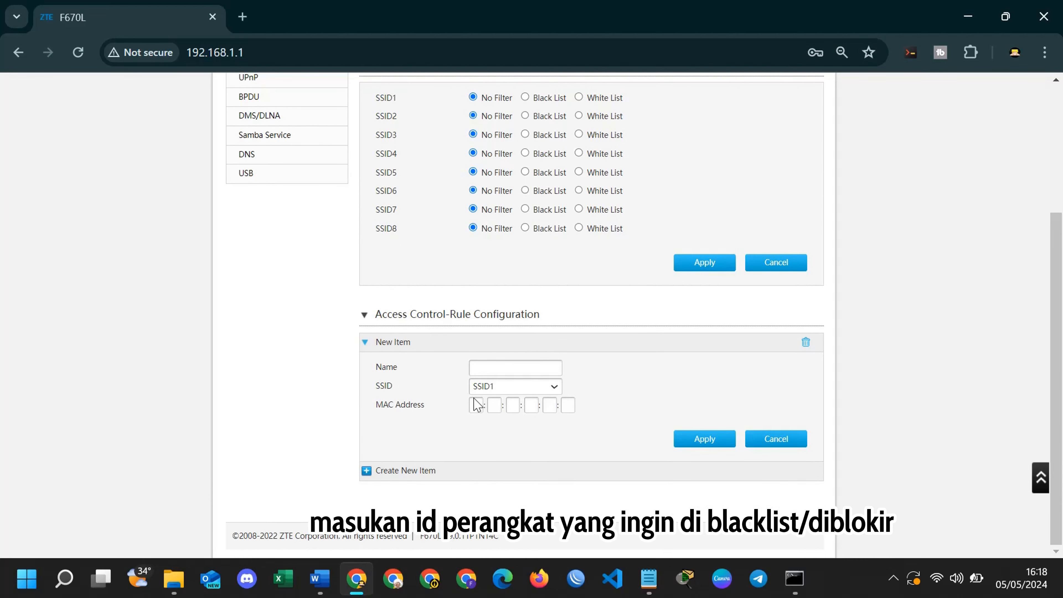
{"action": "key", "text": "alt+Tab"}
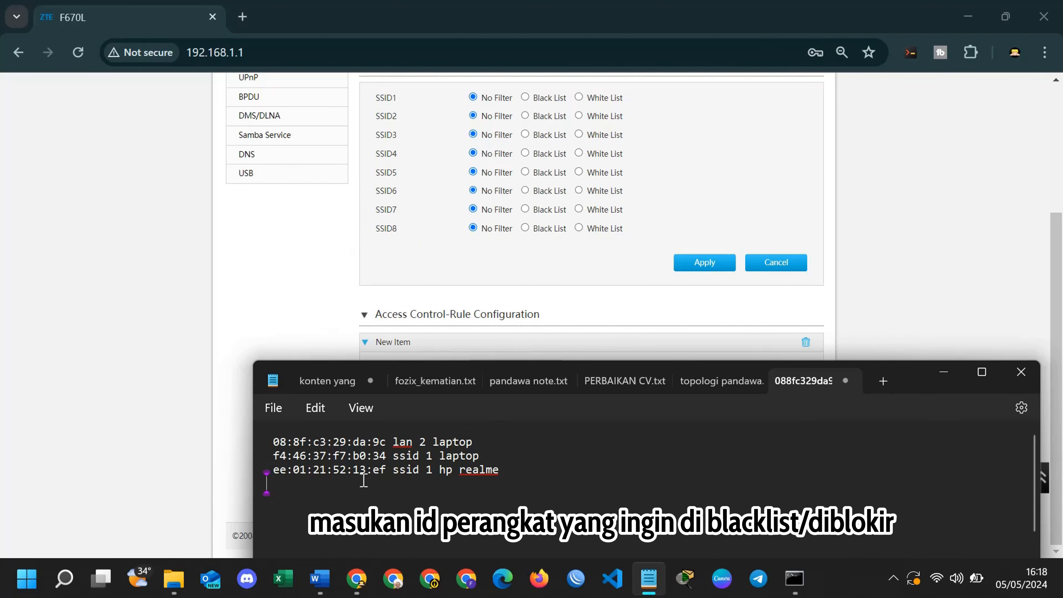
{"action": "key", "text": "alt+Tab"}
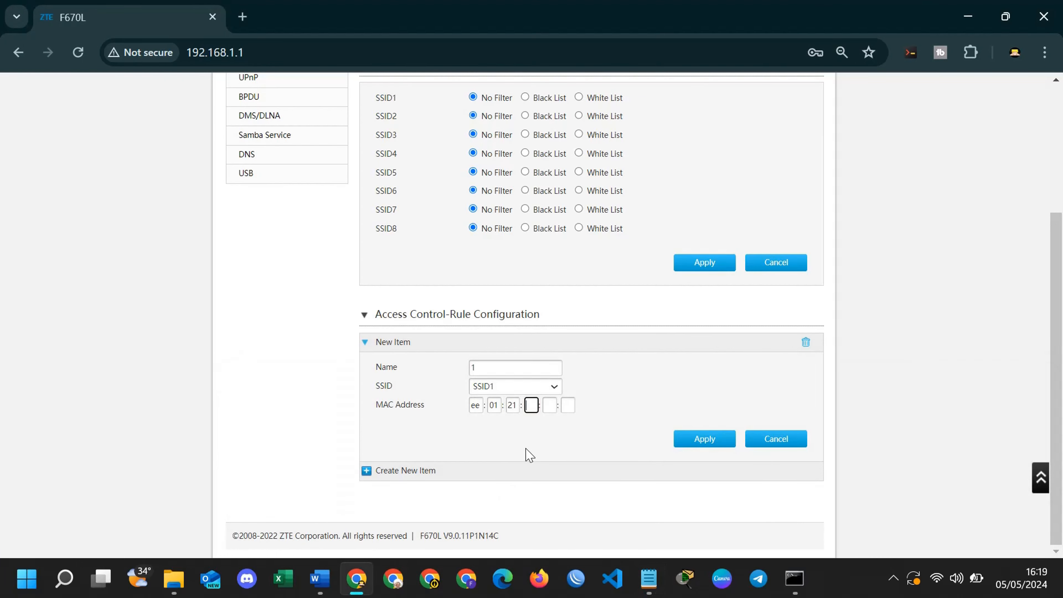
{"action": "type", "text": "5213"}
{"action": "key", "text": "alt+Tab"}
{"action": "key", "text": "alt+Tab"}
{"action": "type", "text": "ef"}
{"action": "left_click", "coordinate": [714, 439]}
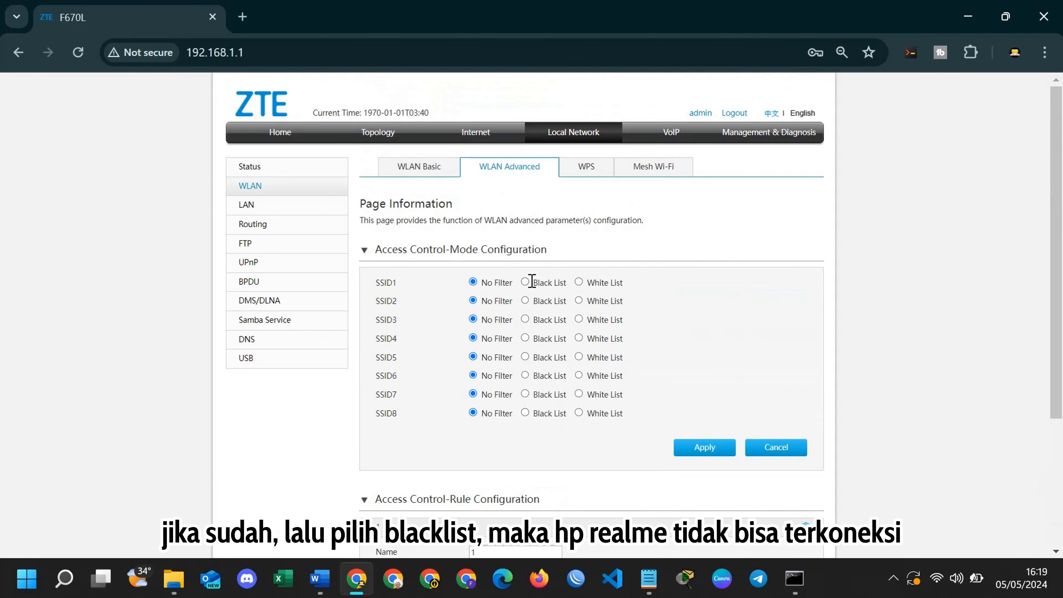
Select Black List as SSID1's access control mode and apply.
{"action": "left_click", "coordinate": [526, 282]}
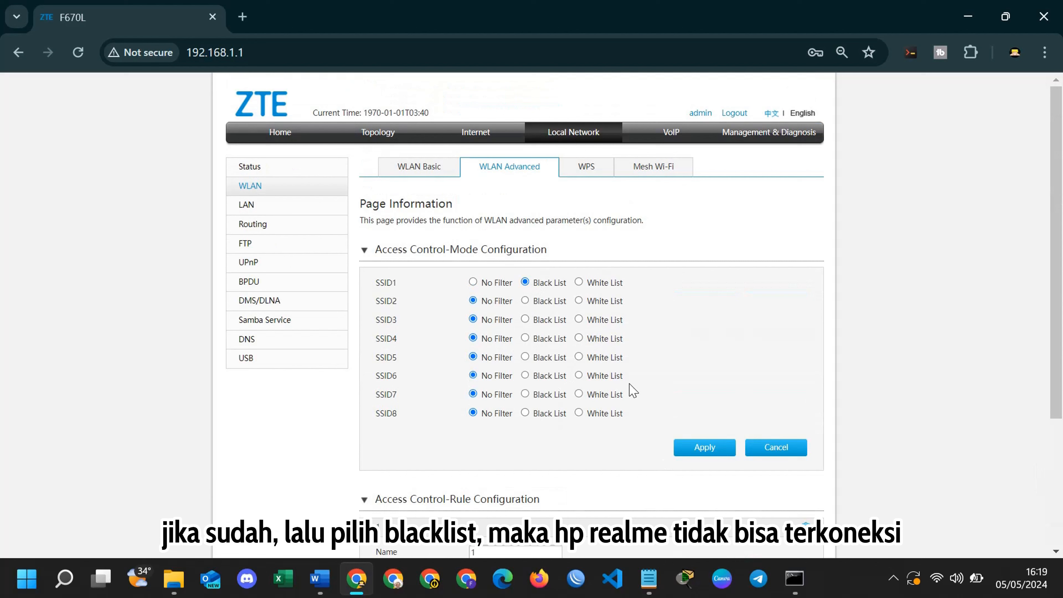
{"action": "left_click", "coordinate": [698, 447]}
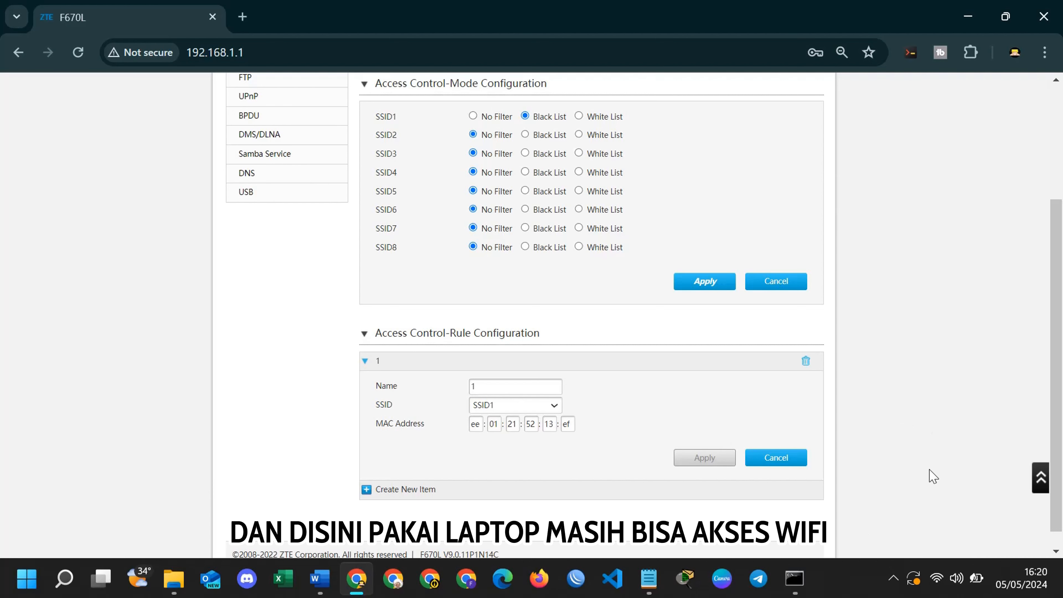
Check the laptop's Wi-Fi connection and available networks in Windows Quick Settings.
{"action": "left_click", "coordinate": [948, 580]}
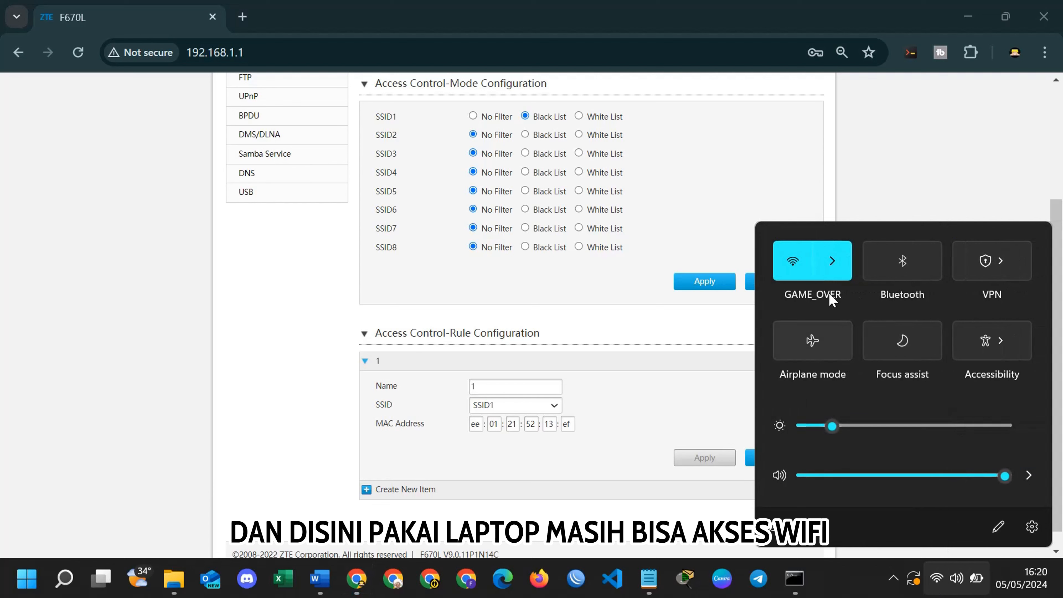
{"action": "left_click", "coordinate": [835, 268]}
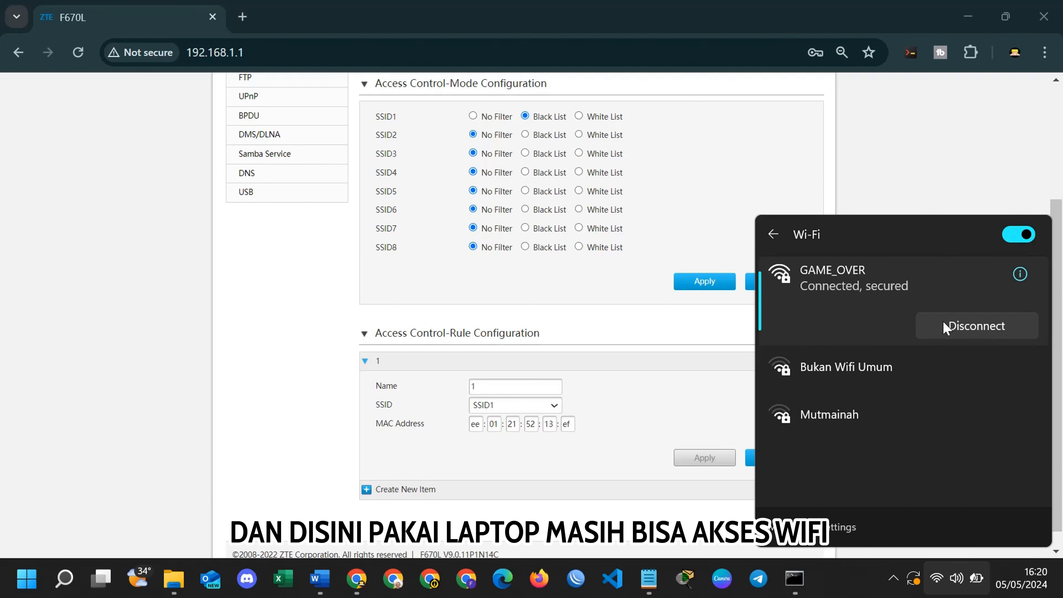
{"action": "left_click", "coordinate": [782, 241]}
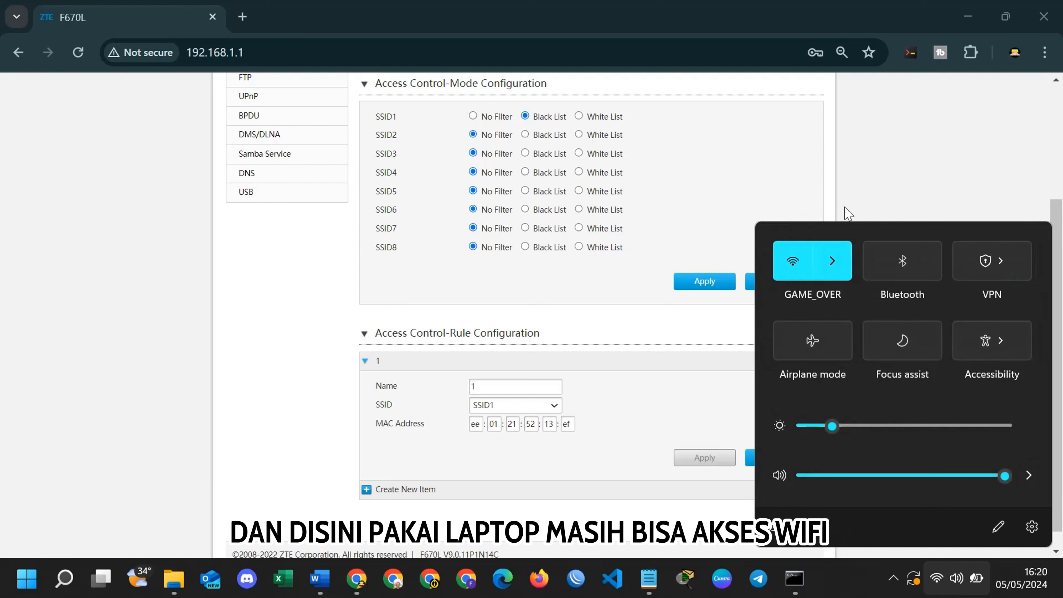
{"action": "left_click", "coordinate": [834, 297]}
{"action": "scroll", "coordinate": [605, 316], "scroll_direction": "up", "scroll_amount": 2}
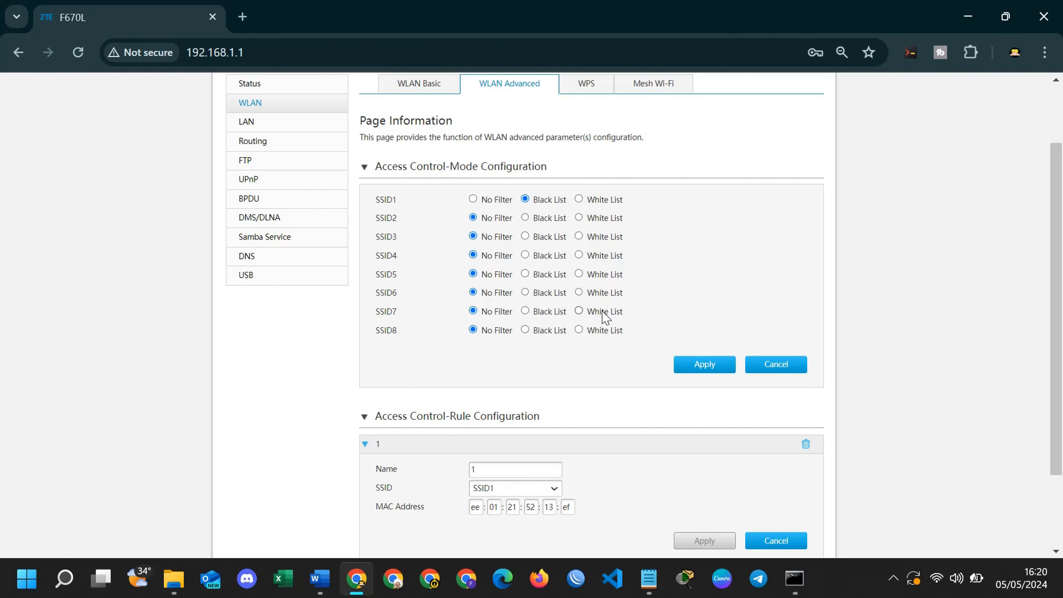
Select White List for SSID1, apply it, and watch the laptop's Wi-Fi reconnect.
{"action": "left_click", "coordinate": [593, 201]}
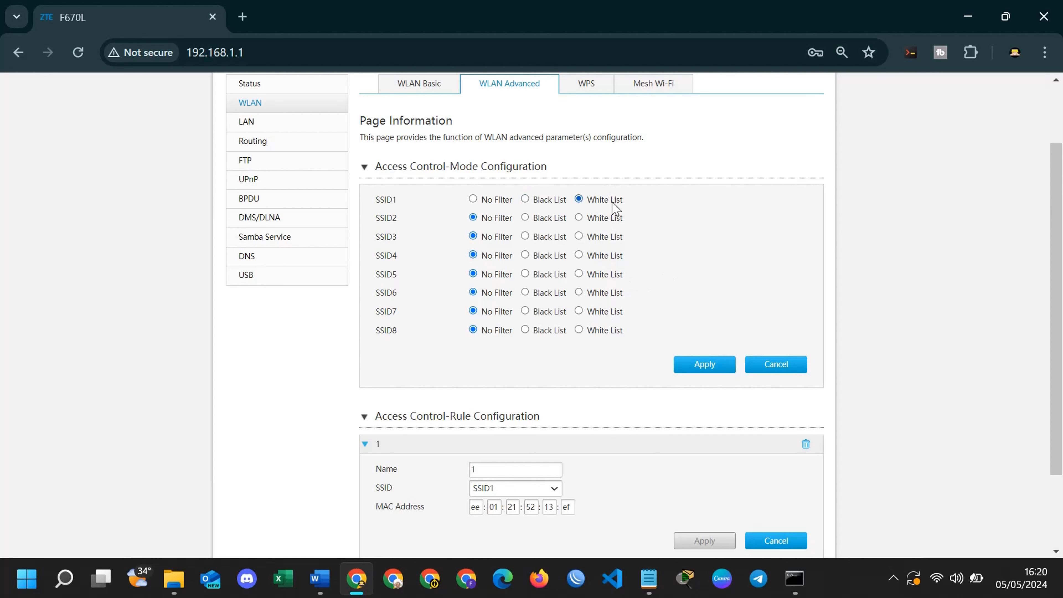
{"action": "left_click", "coordinate": [716, 368]}
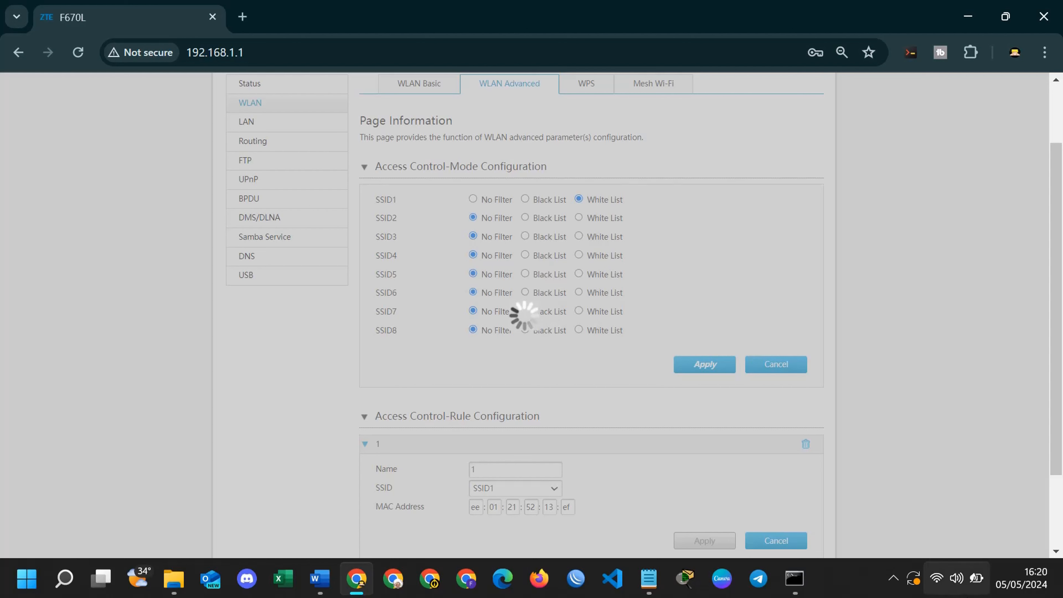
{"action": "left_click", "coordinate": [944, 584]}
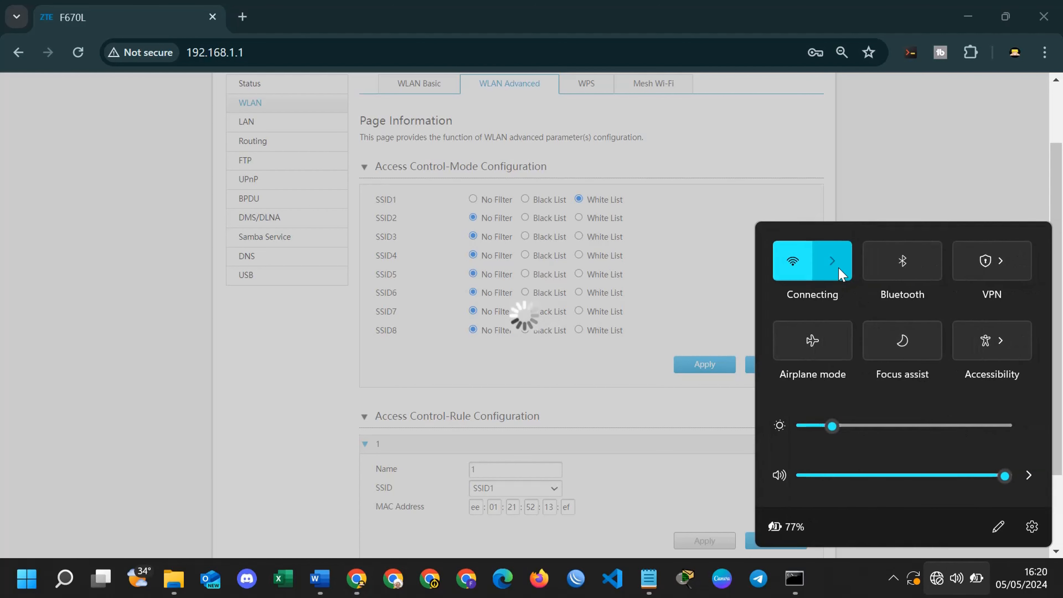
{"action": "left_click", "coordinate": [835, 265]}
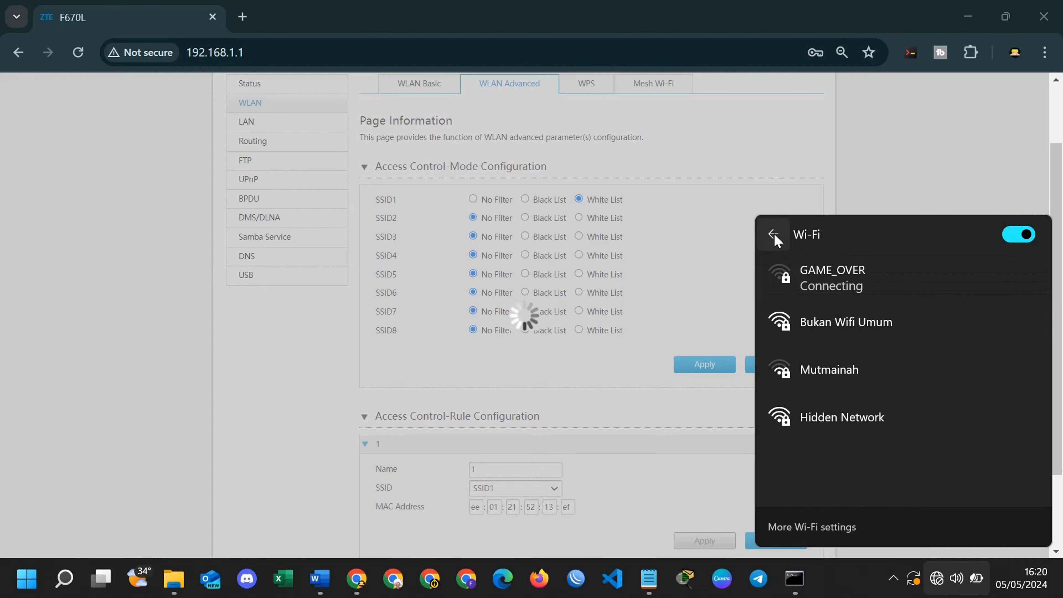
{"action": "left_click", "coordinate": [833, 200]}
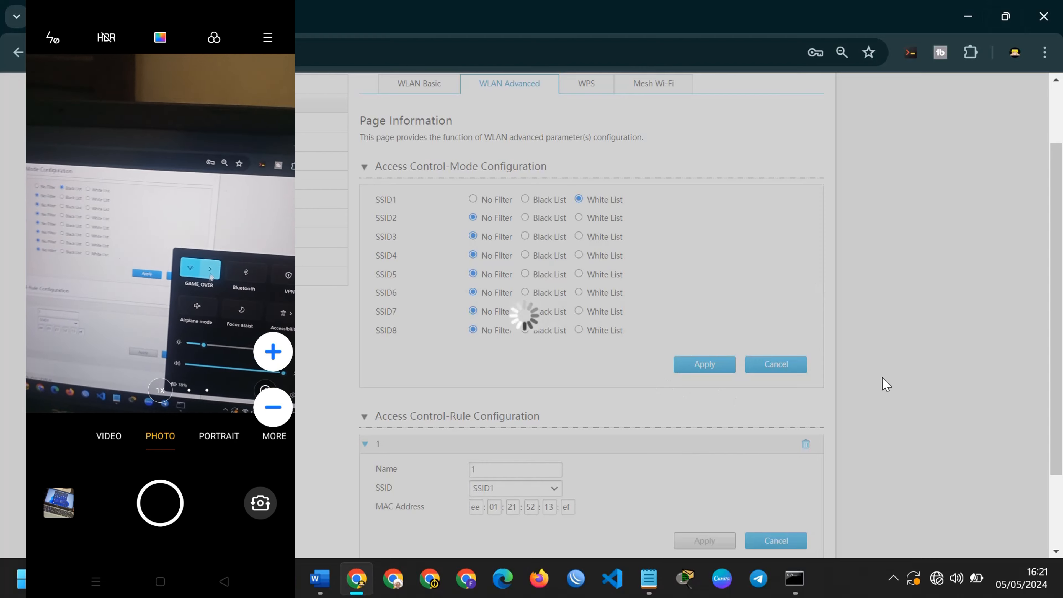
Reconnect the laptop to GAME_OVER and reload the router page at 192.168.1.1.
{"action": "left_click", "coordinate": [948, 579]}
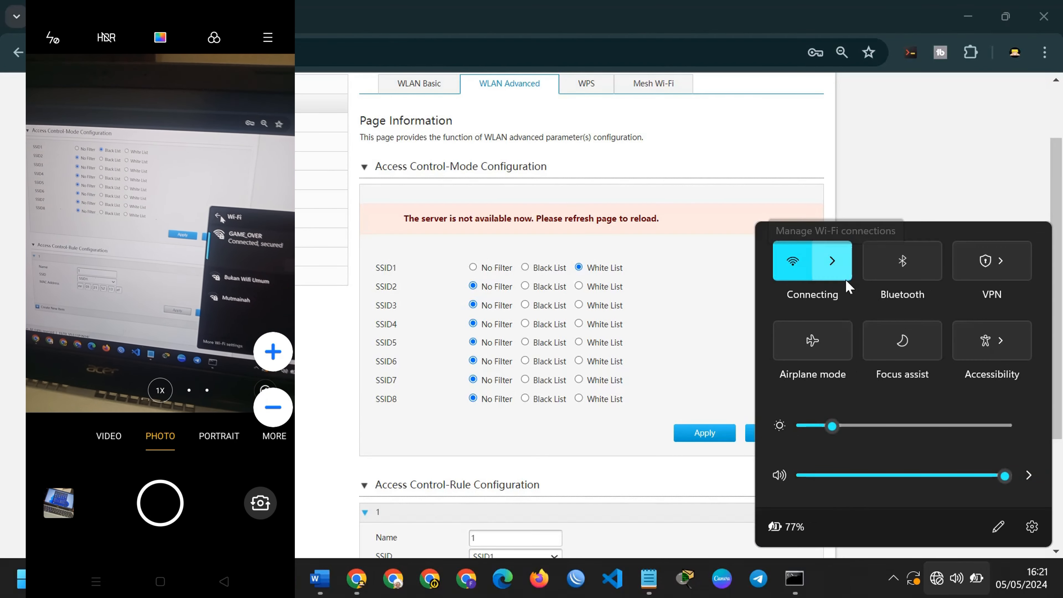
{"action": "left_click", "coordinate": [835, 263]}
{"action": "left_click", "coordinate": [877, 296]}
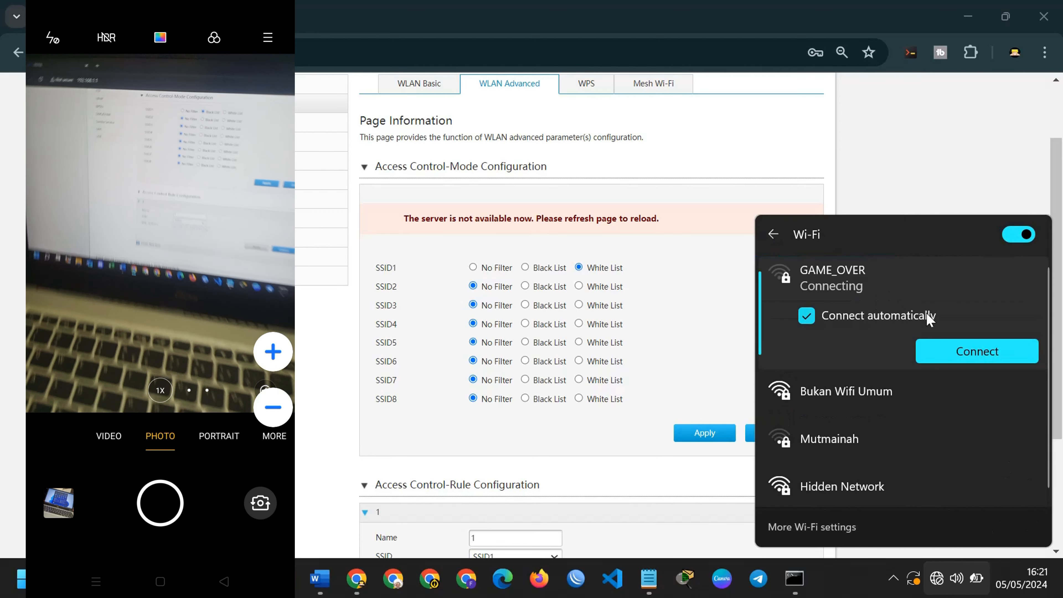
{"action": "left_click", "coordinate": [962, 354]}
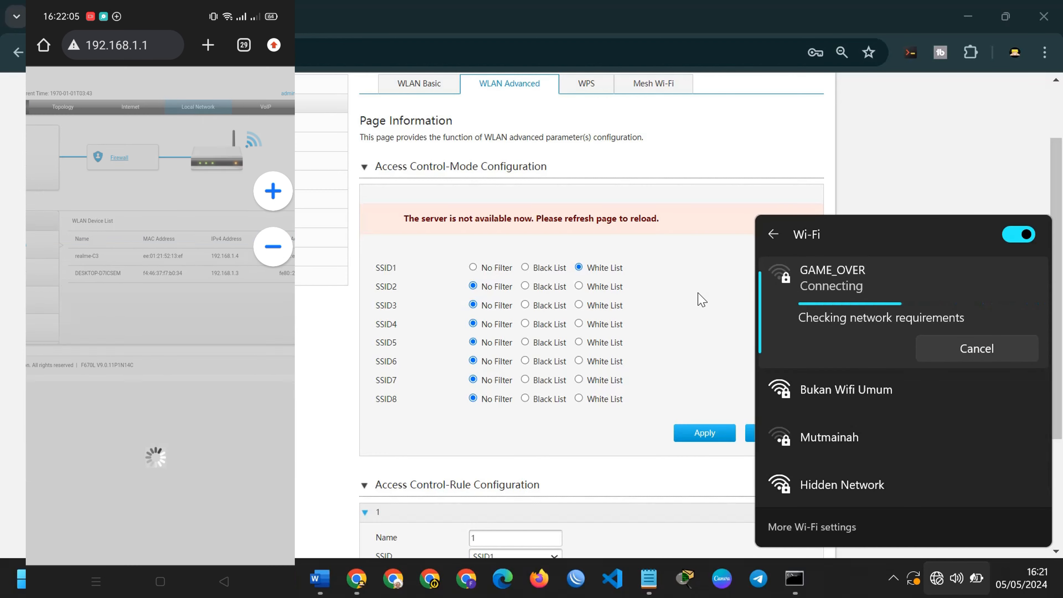
{"action": "left_click", "coordinate": [701, 290]}
{"action": "scroll", "coordinate": [557, 453], "scroll_direction": "down", "scroll_amount": 4}
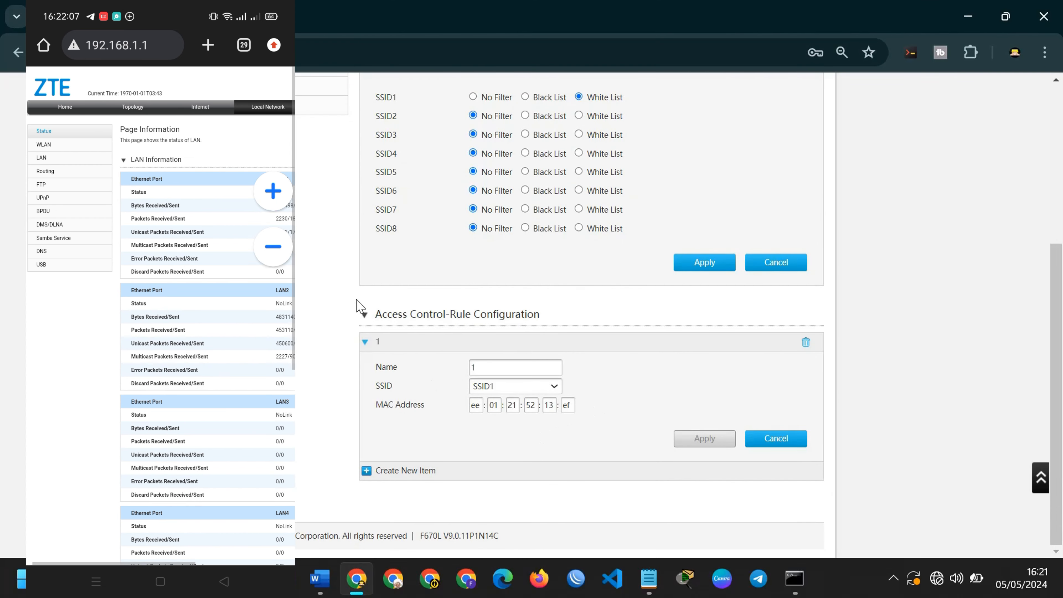
{"action": "left_click", "coordinate": [71, 52]}
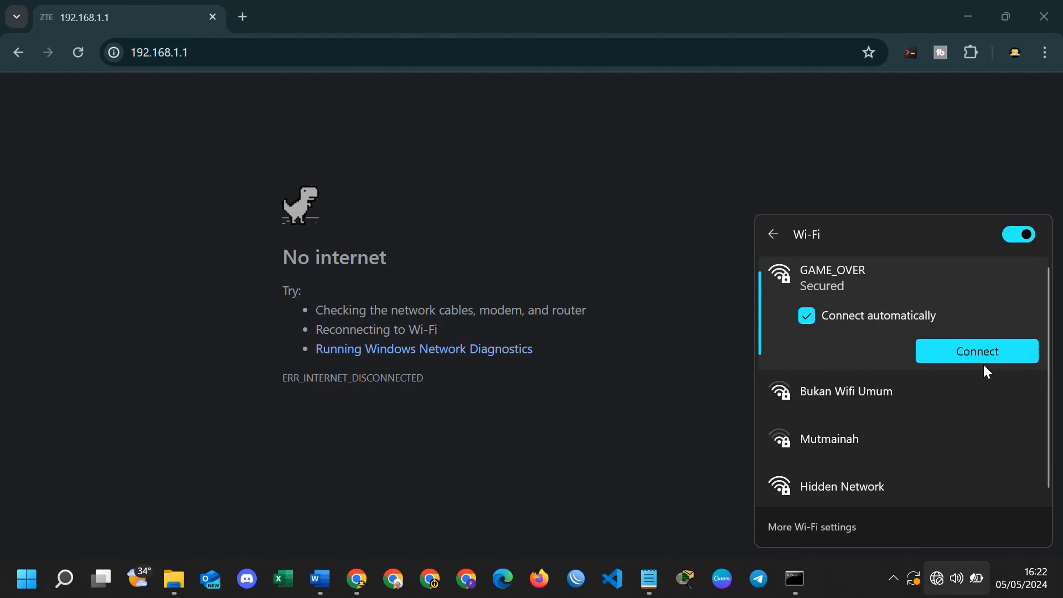
{"action": "left_click", "coordinate": [984, 357]}
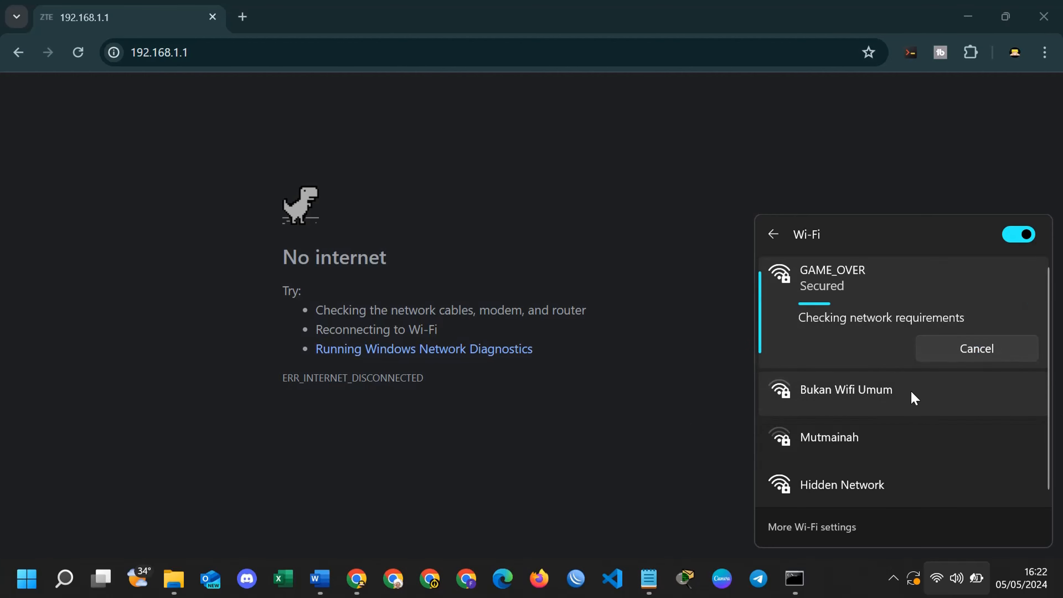
{"action": "left_click", "coordinate": [659, 249]}
{"action": "left_click", "coordinate": [89, 55]}
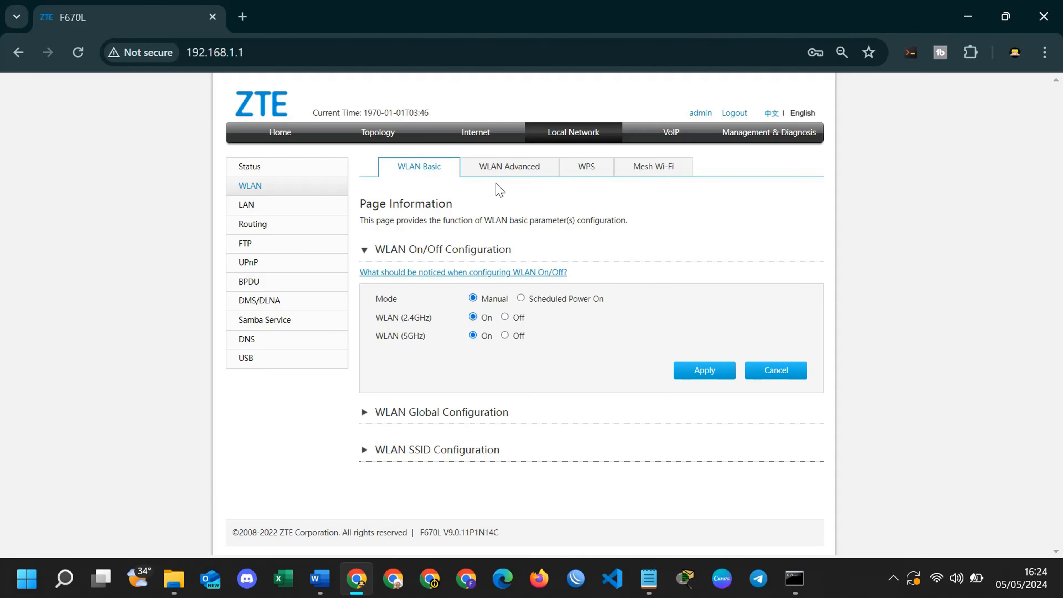
In WLAN Advanced, delete access control rule 1 from the Rule Configuration list.
{"action": "left_click", "coordinate": [506, 167]}
{"action": "scroll", "coordinate": [477, 480], "scroll_direction": "down", "scroll_amount": 1}
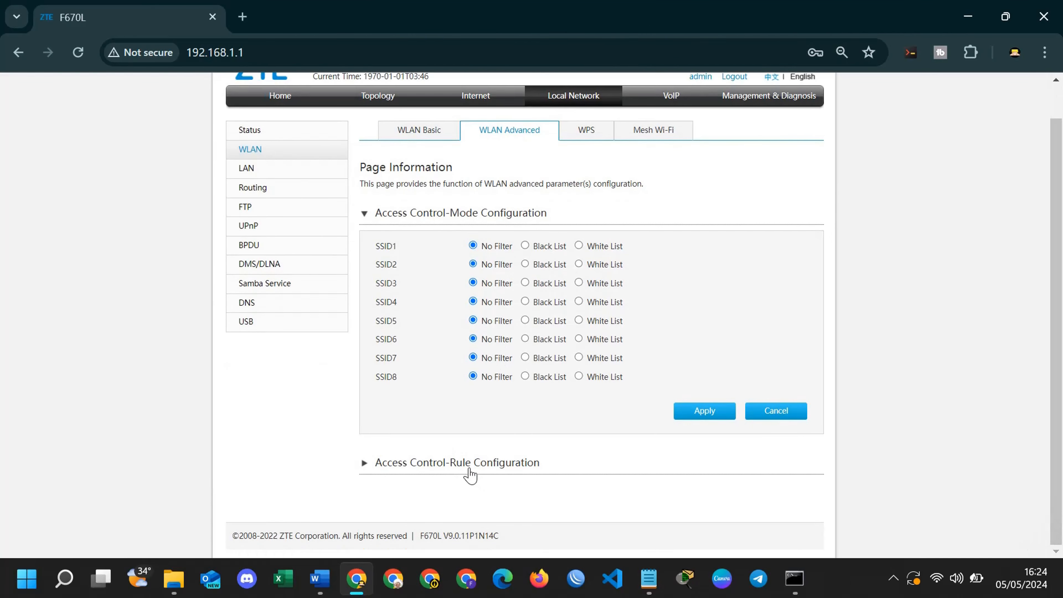
{"action": "left_click", "coordinate": [470, 469]}
{"action": "scroll", "coordinate": [781, 477], "scroll_direction": "down", "scroll_amount": 1}
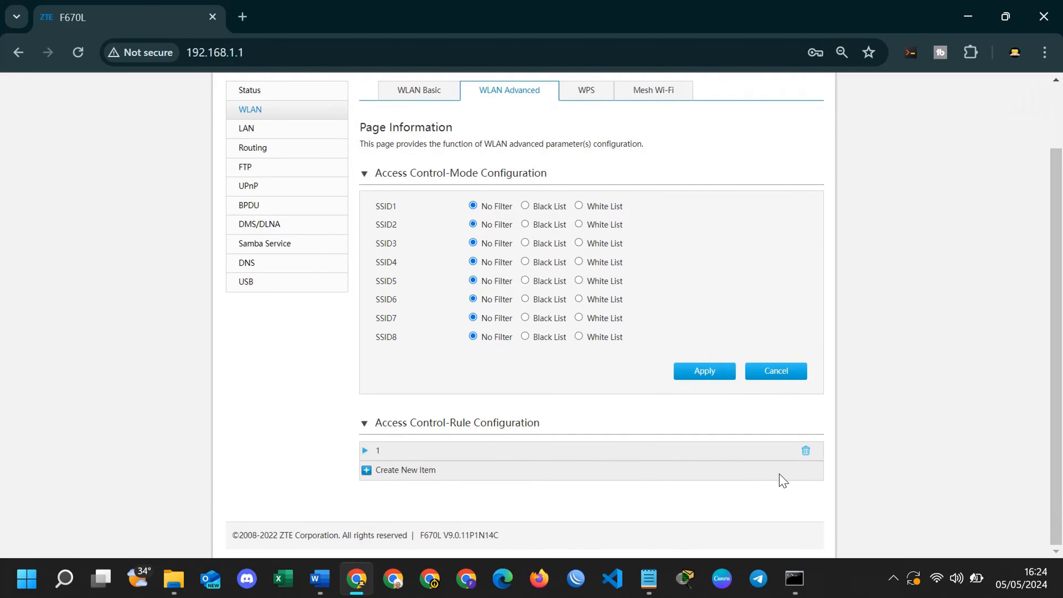
{"action": "left_click", "coordinate": [806, 451]}
{"action": "scroll", "coordinate": [498, 369], "scroll_direction": "up", "scroll_amount": 2}
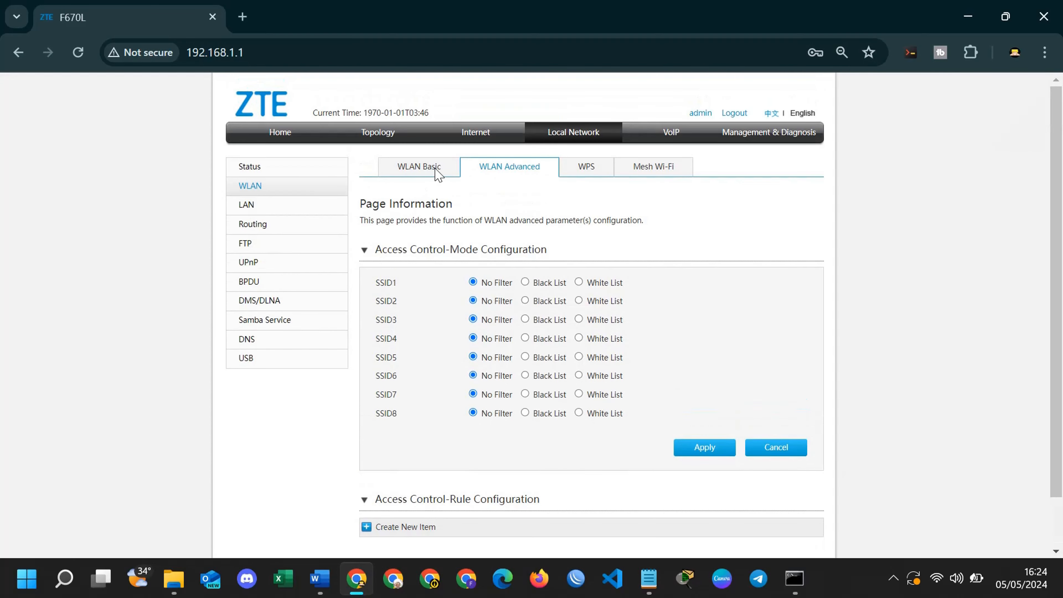
{"action": "left_click", "coordinate": [476, 133]}
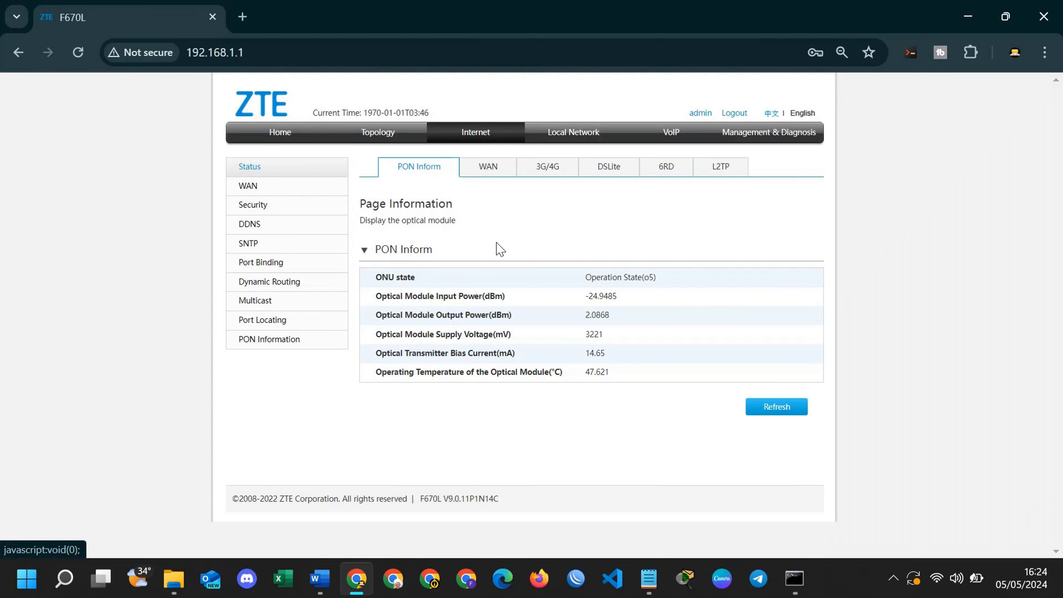
Under Security > Filter Criteria, expand MAC Filter, open rule 1 and apply it.
{"action": "left_click", "coordinate": [270, 207]}
{"action": "left_click", "coordinate": [467, 170]}
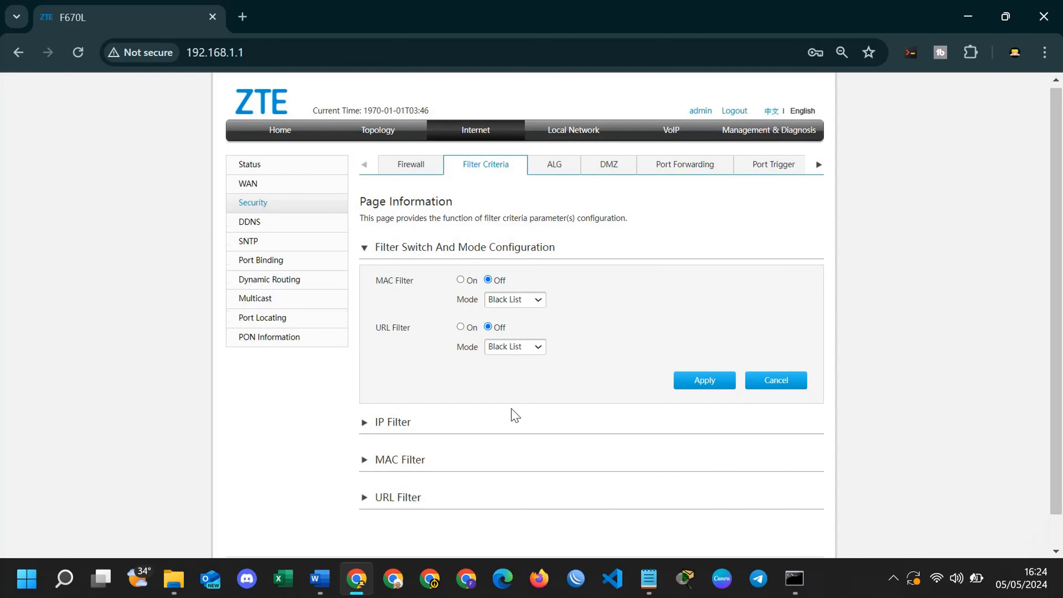
{"action": "scroll", "coordinate": [437, 420], "scroll_direction": "down", "scroll_amount": 1}
{"action": "left_click", "coordinate": [398, 429]}
{"action": "scroll", "coordinate": [586, 440], "scroll_direction": "down", "scroll_amount": 1}
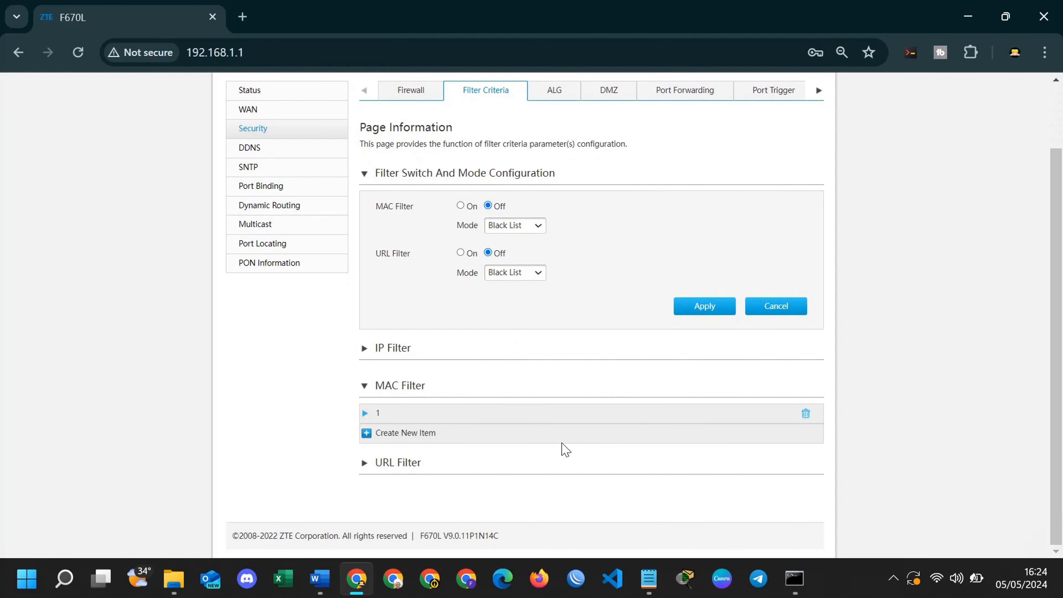
{"action": "left_click", "coordinate": [370, 413]}
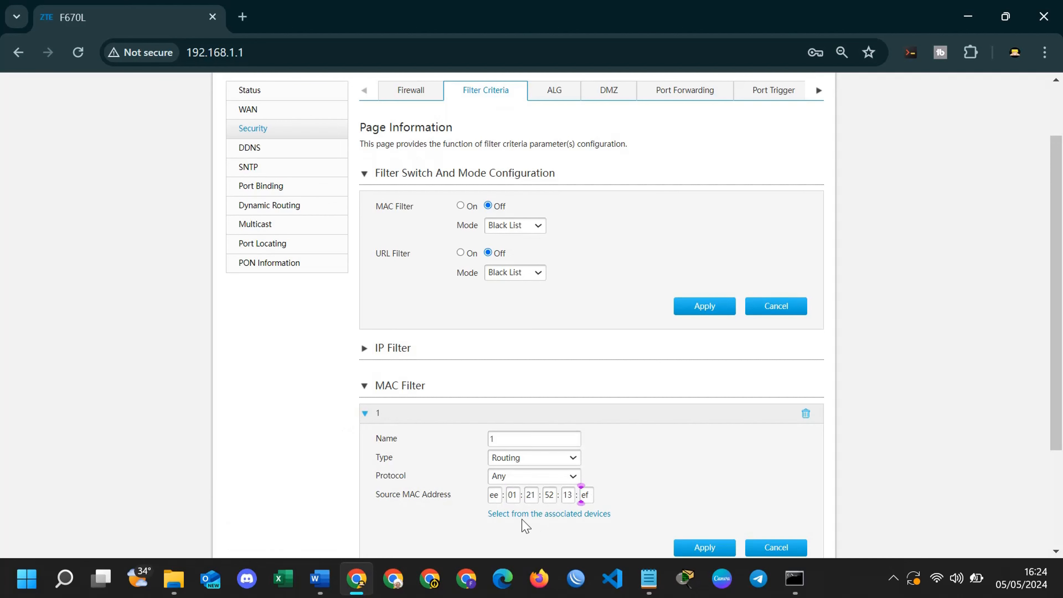
{"action": "scroll", "coordinate": [670, 486], "scroll_direction": "down", "scroll_amount": 3}
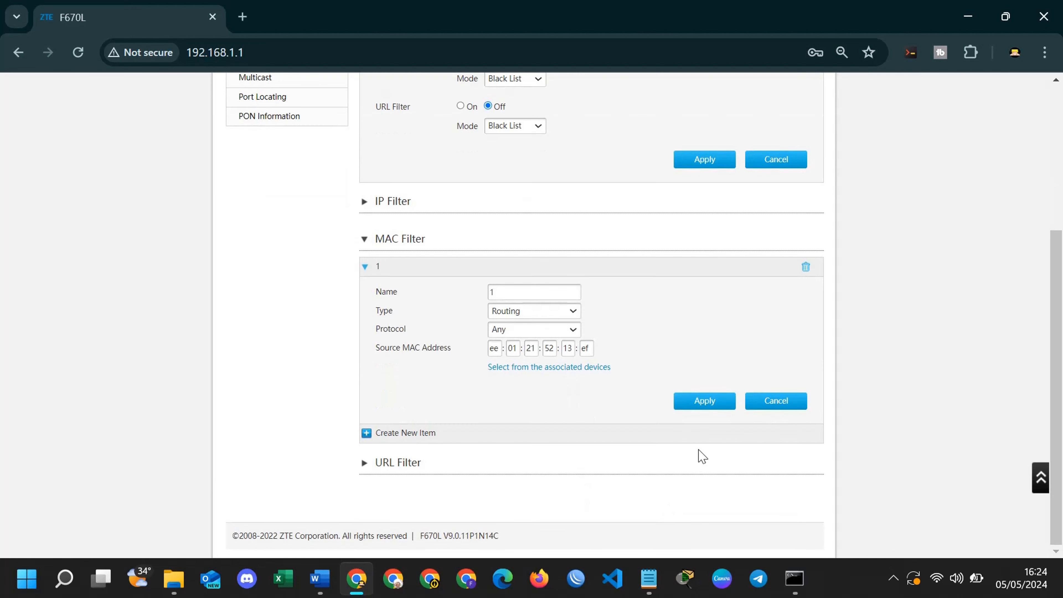
{"action": "left_click", "coordinate": [706, 403]}
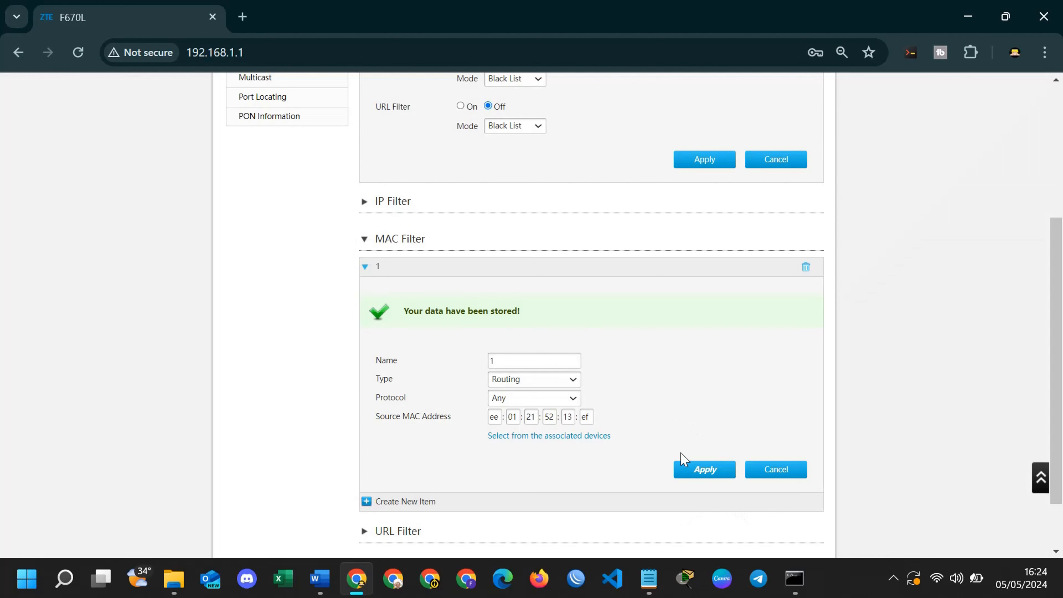
{"action": "scroll", "coordinate": [667, 449], "scroll_direction": "up", "scroll_amount": 4}
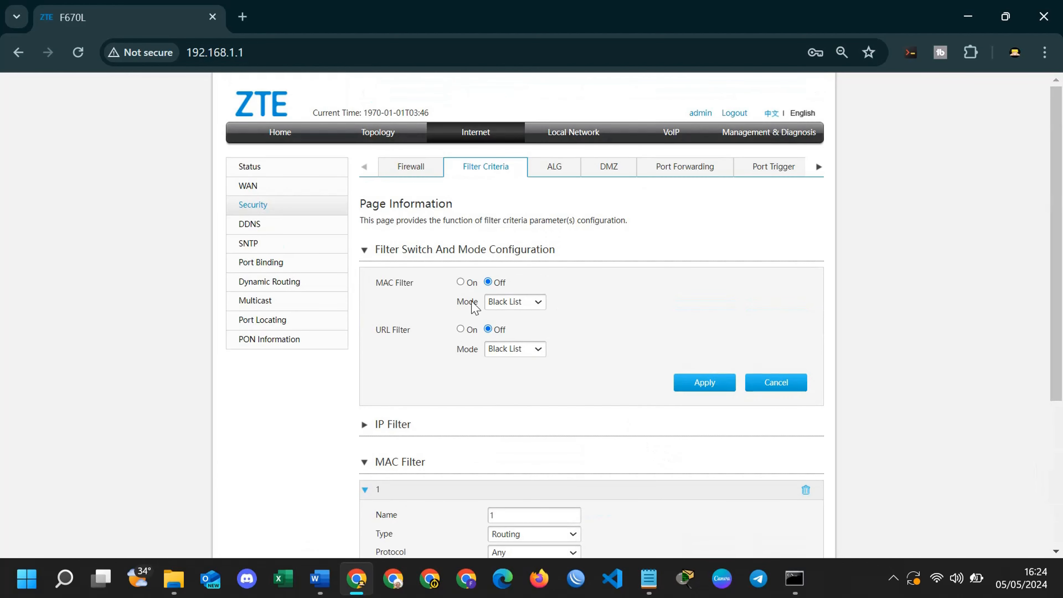
Keep the MAC filter mode on Black List, switch MAC Filter On, and apply.
{"action": "left_click", "coordinate": [512, 303]}
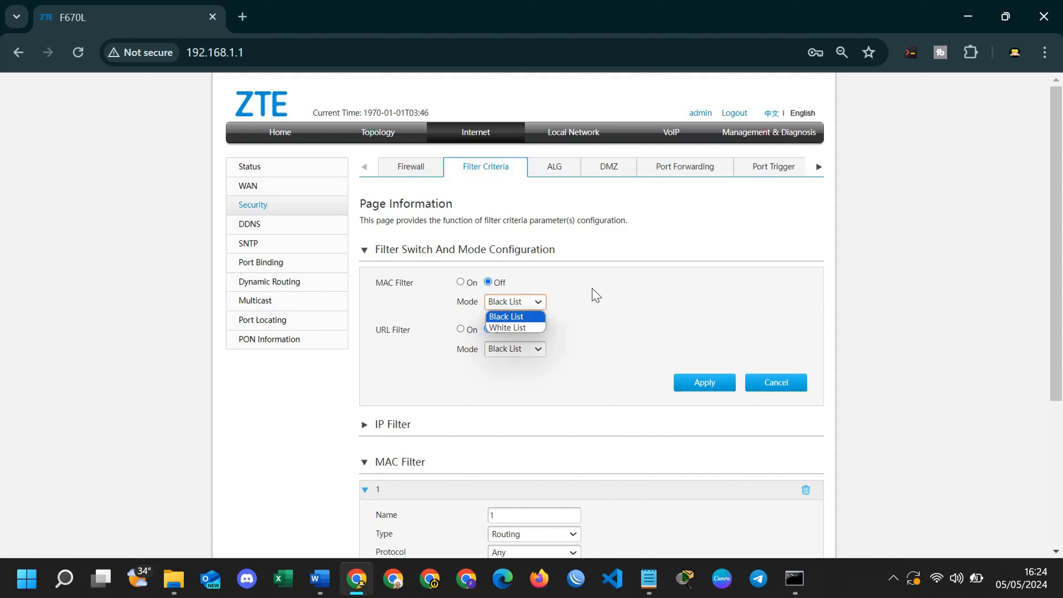
{"action": "left_click", "coordinate": [591, 263]}
{"action": "left_click", "coordinate": [465, 283]}
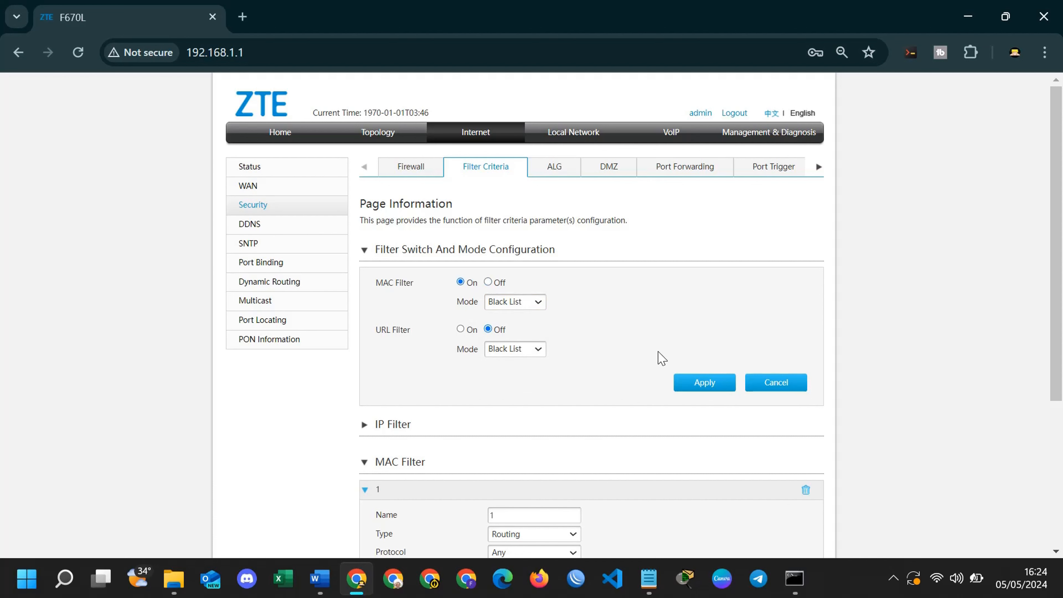
{"action": "left_click", "coordinate": [702, 384]}
In Command Prompt, run ping 8.8.8.8, then the continuous ping 8.8.8.8 -t.
{"action": "left_click", "coordinate": [795, 578]}
{"action": "left_click", "coordinate": [586, 347]}
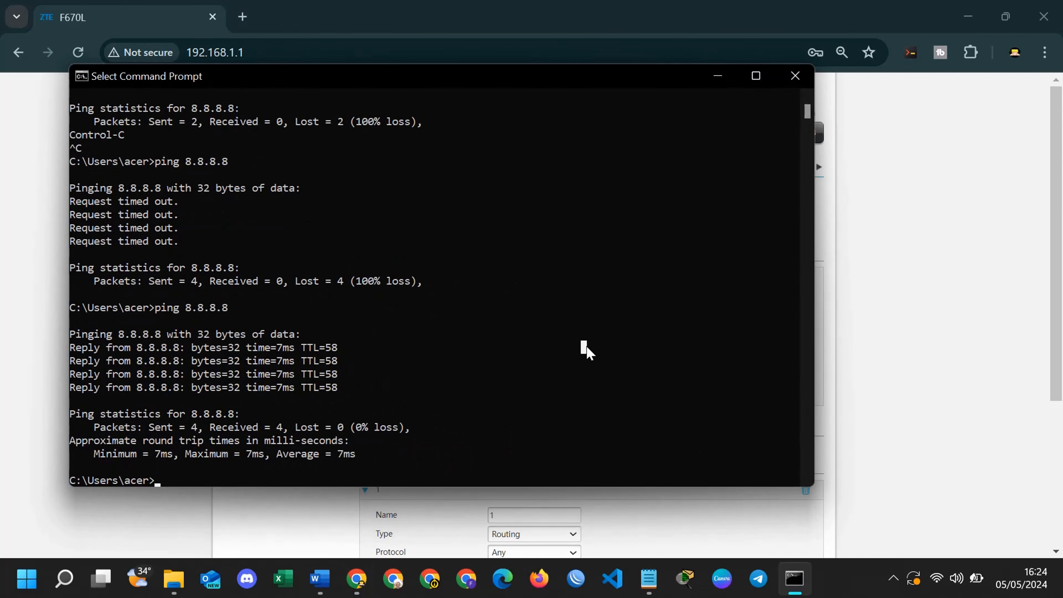
{"action": "key", "text": "Up"}
{"action": "key", "text": "Return"}
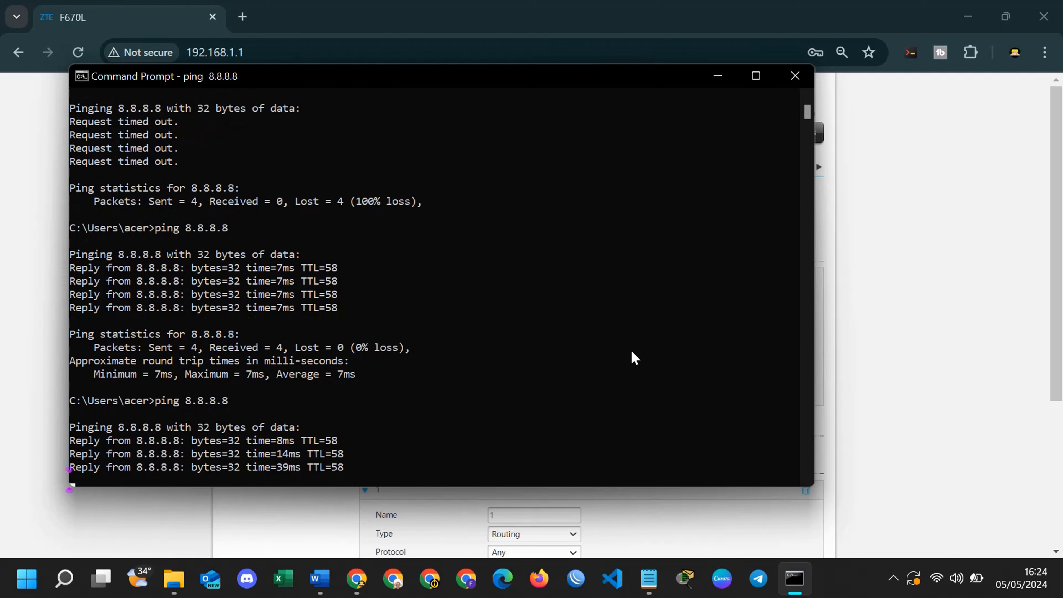
{"action": "key", "text": "Up"}
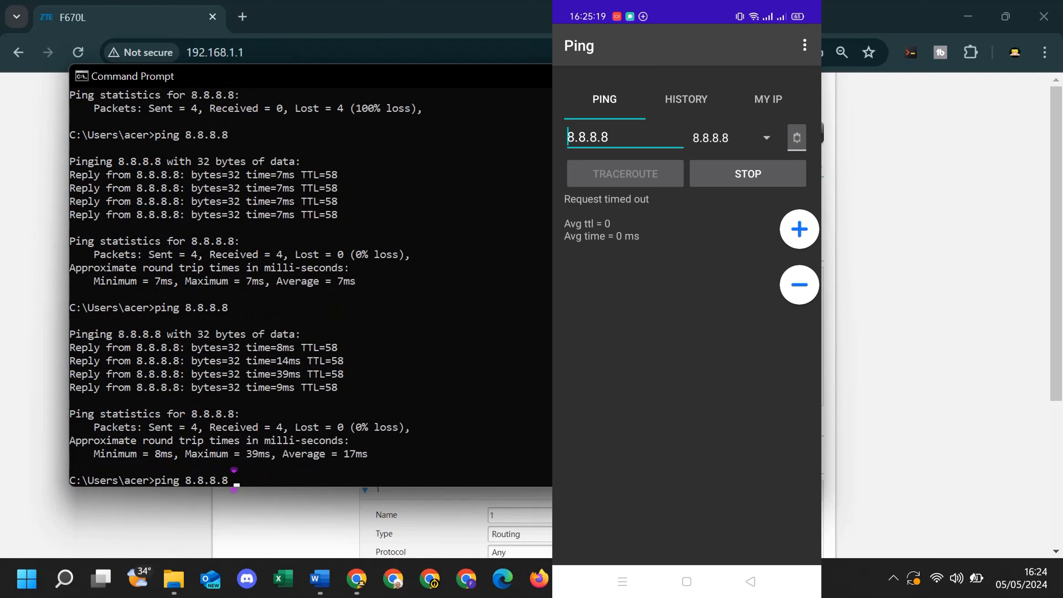
{"action": "type", "text": "-t"}
{"action": "key", "text": "Return"}
On the phone, launch YouTube Studio, then reopen the Ping app and stop its test.
{"action": "left_click", "coordinate": [656, 138]}
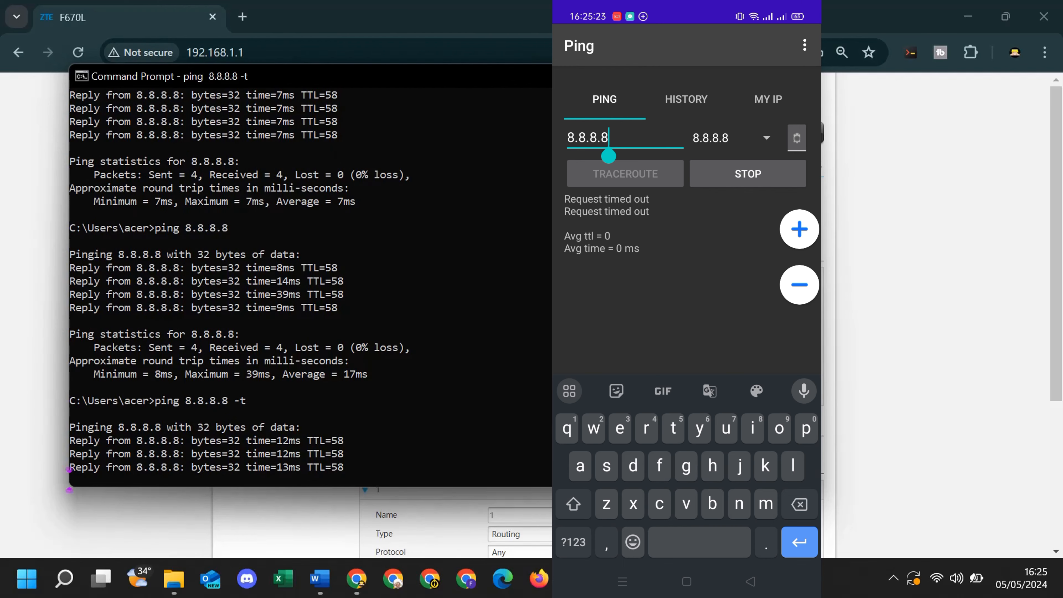
{"action": "left_click", "coordinate": [686, 581]}
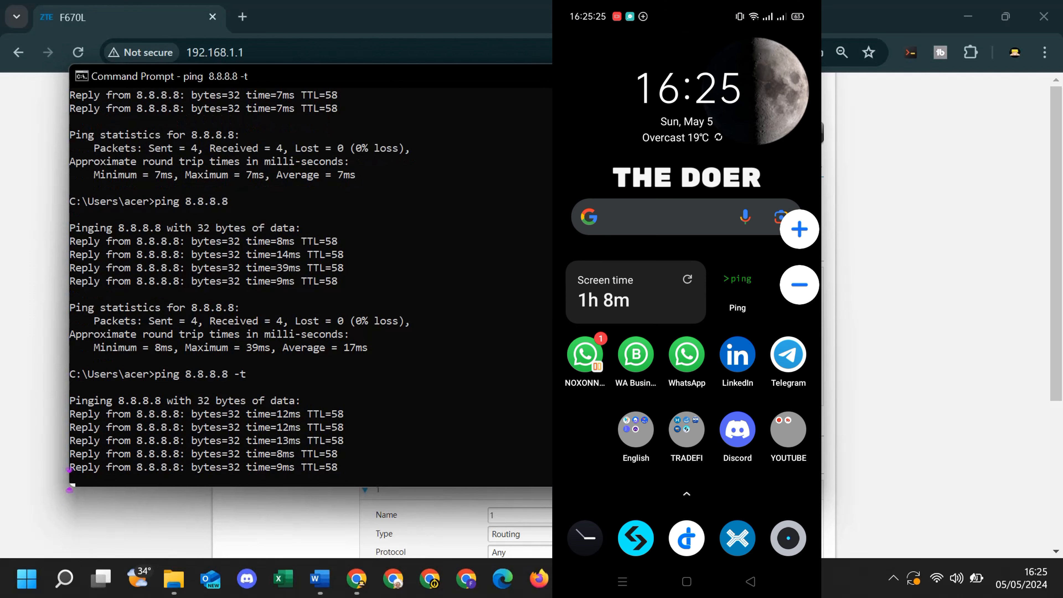
{"action": "left_click", "coordinate": [790, 429]}
{"action": "left_click", "coordinate": [612, 199]}
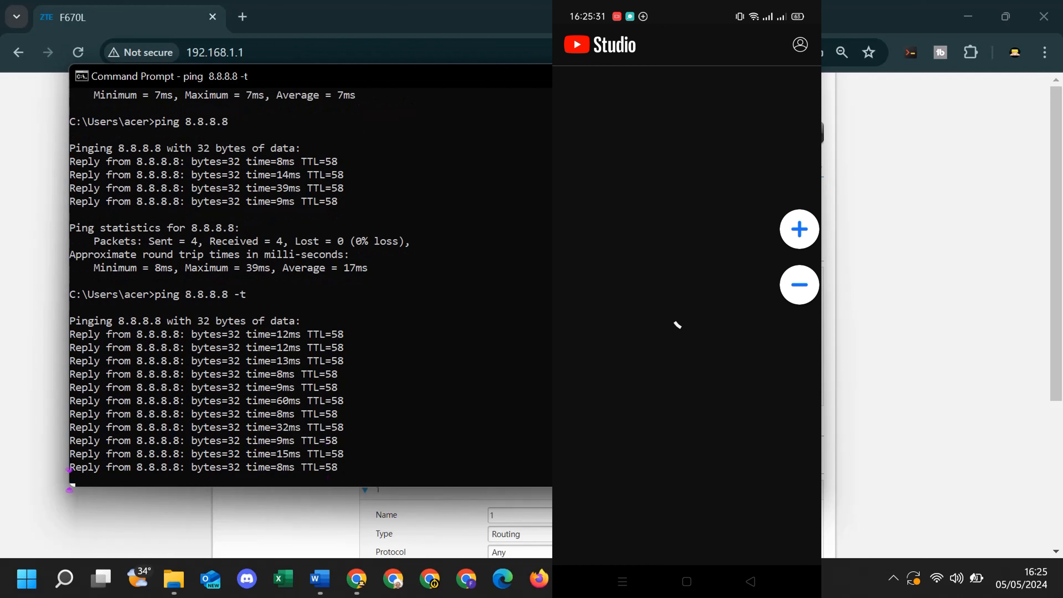
{"action": "left_click", "coordinate": [687, 581]}
{"action": "left_click", "coordinate": [622, 581]}
{"action": "left_click_drag", "start_coordinate": [628, 294], "coordinate": [753, 294]}
{"action": "left_click", "coordinate": [712, 383]}
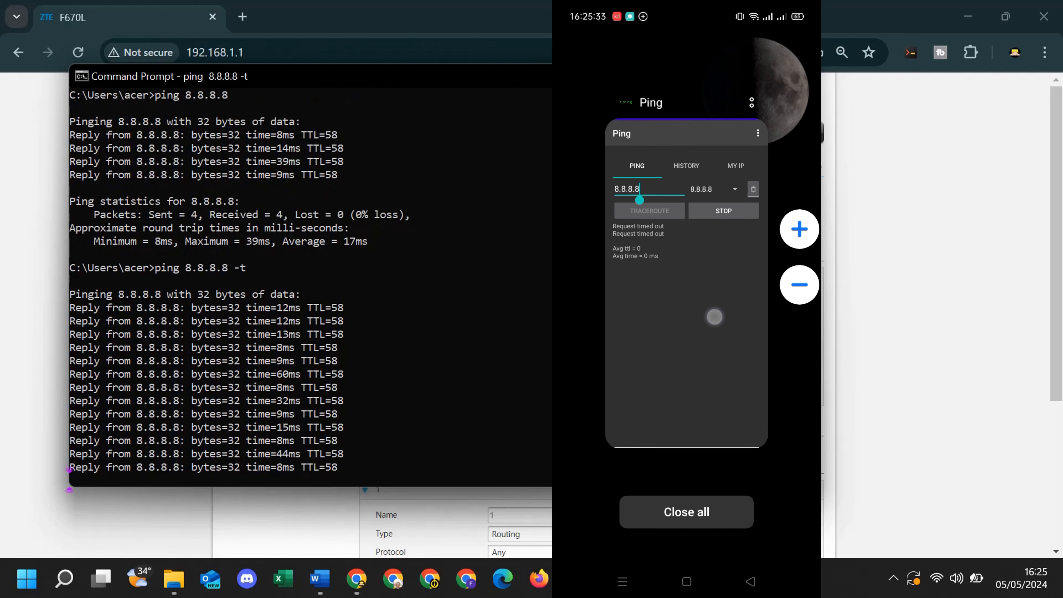
{"action": "left_click", "coordinate": [749, 174]}
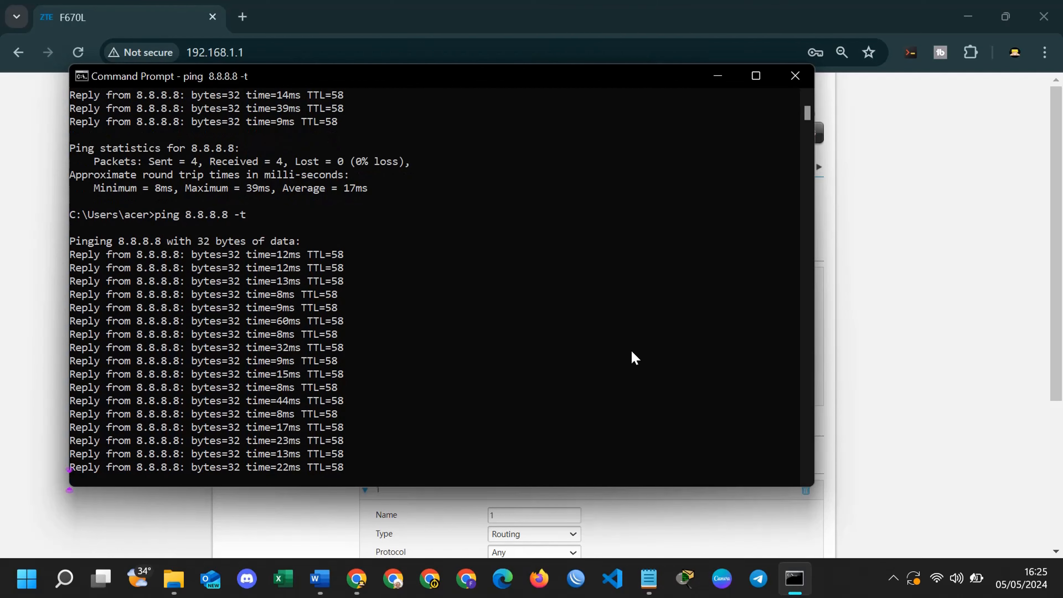
{"action": "key", "text": "alt+Tab"}
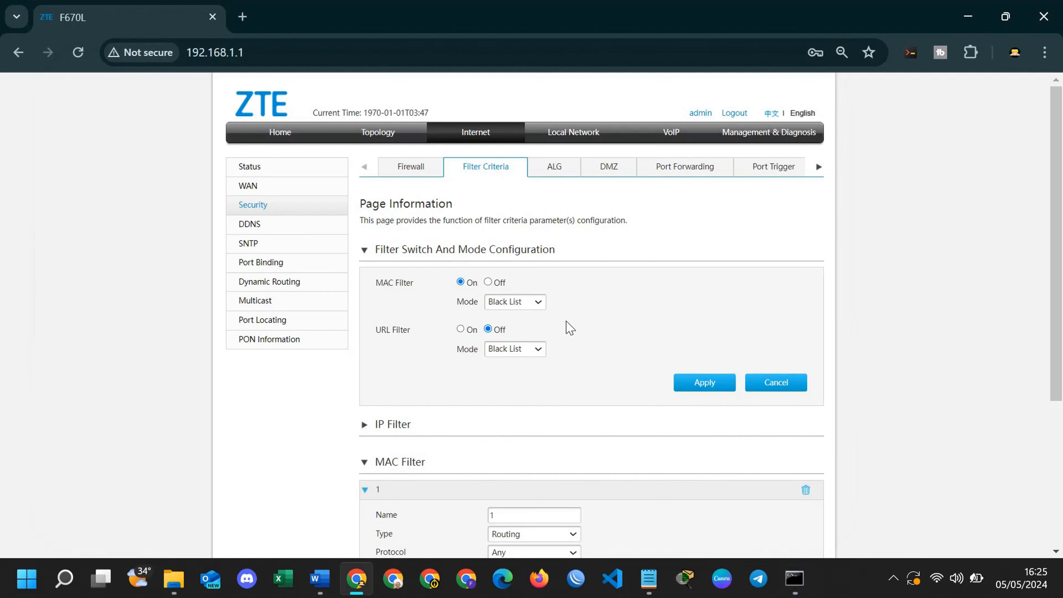
Change the MAC filter mode to White List and apply.
{"action": "left_click", "coordinate": [530, 309]}
{"action": "left_click", "coordinate": [527, 328]}
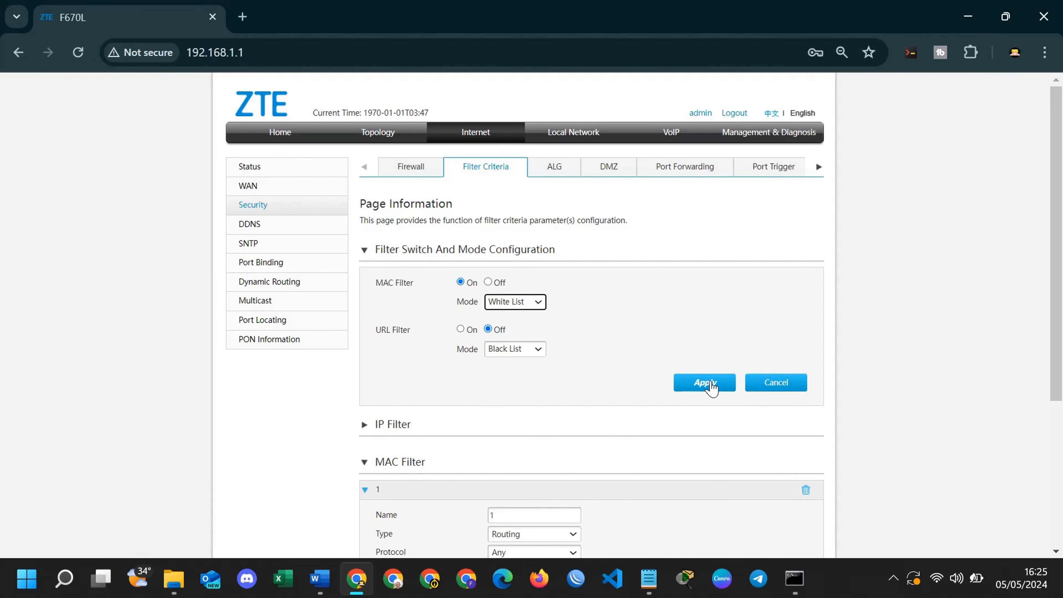
{"action": "scroll", "coordinate": [523, 314], "scroll_direction": "down", "scroll_amount": 2}
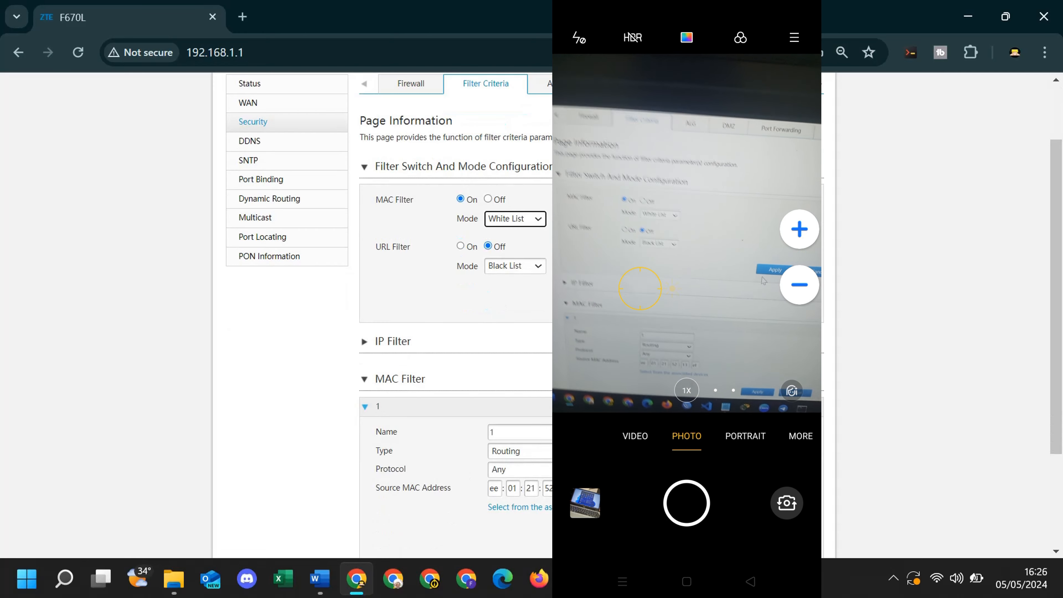
{"action": "left_click", "coordinate": [702, 298]}
Check the running ping to 8.8.8.8 for timeouts in the console, then return to the router page.
{"action": "left_click", "coordinate": [794, 579]}
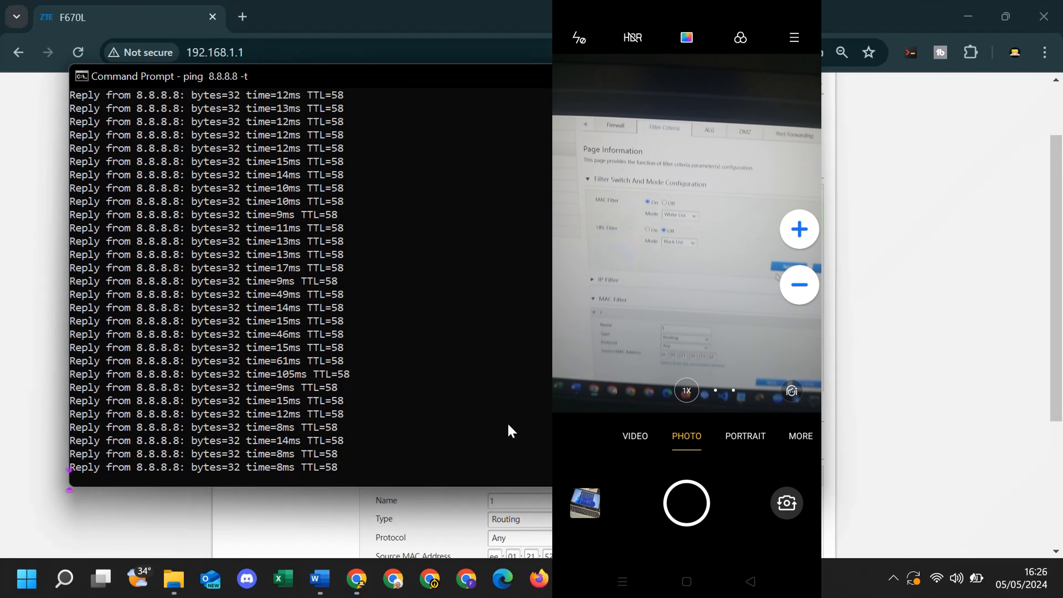
{"action": "left_click", "coordinate": [478, 375]}
{"action": "right_click", "coordinate": [488, 404]}
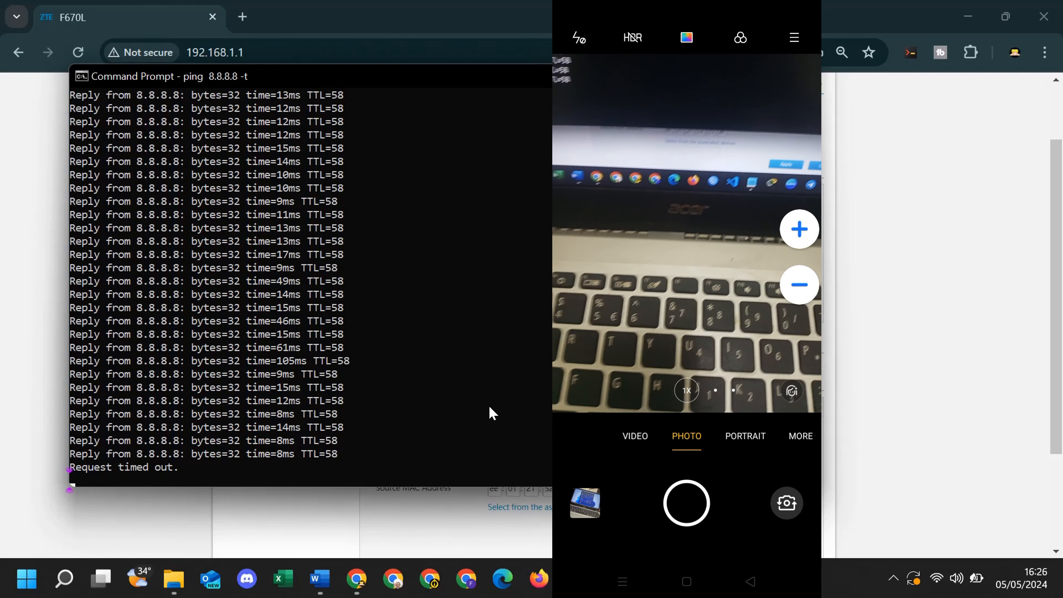
{"action": "left_click", "coordinate": [884, 327]}
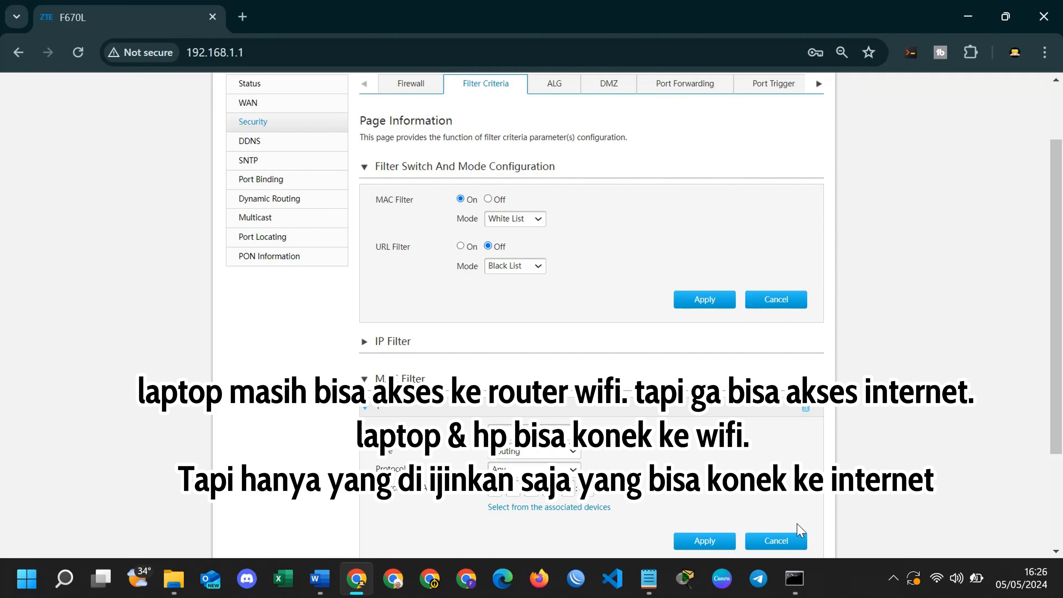
{"action": "left_click", "coordinate": [797, 578]}
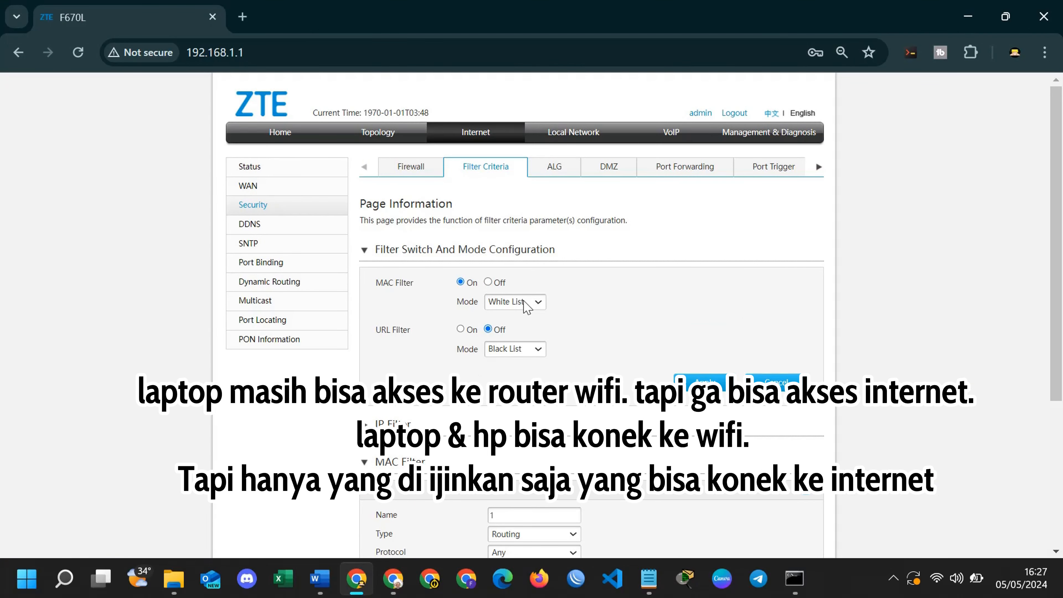
Switch the MAC Filter Off and apply the change.
{"action": "left_click", "coordinate": [488, 282]}
{"action": "scroll", "coordinate": [660, 344], "scroll_direction": "down", "scroll_amount": 3}
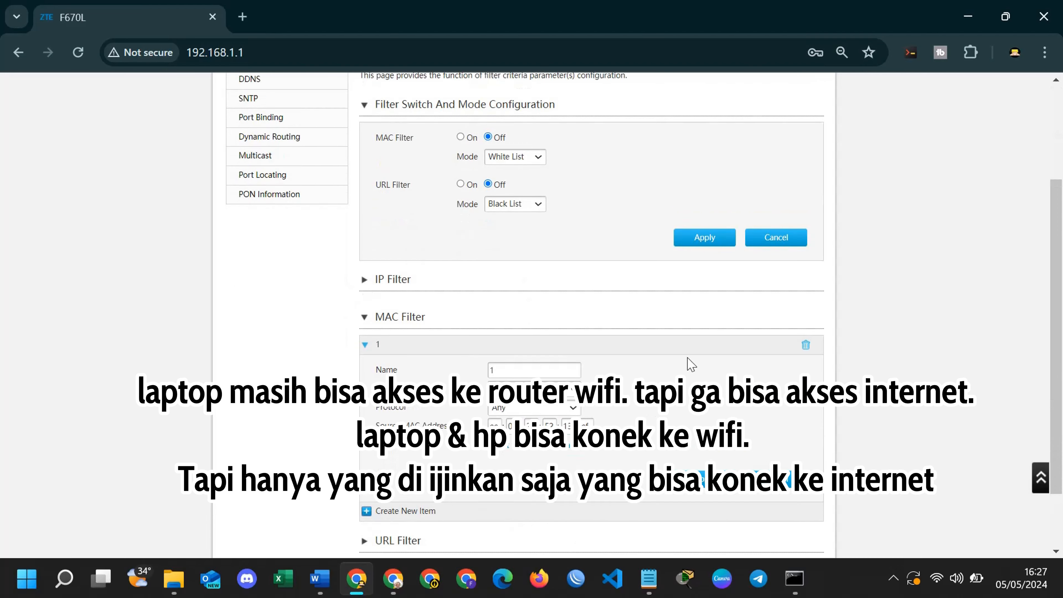
{"action": "scroll", "coordinate": [690, 365], "scroll_direction": "up", "scroll_amount": 3}
{"action": "left_click", "coordinate": [688, 382]}
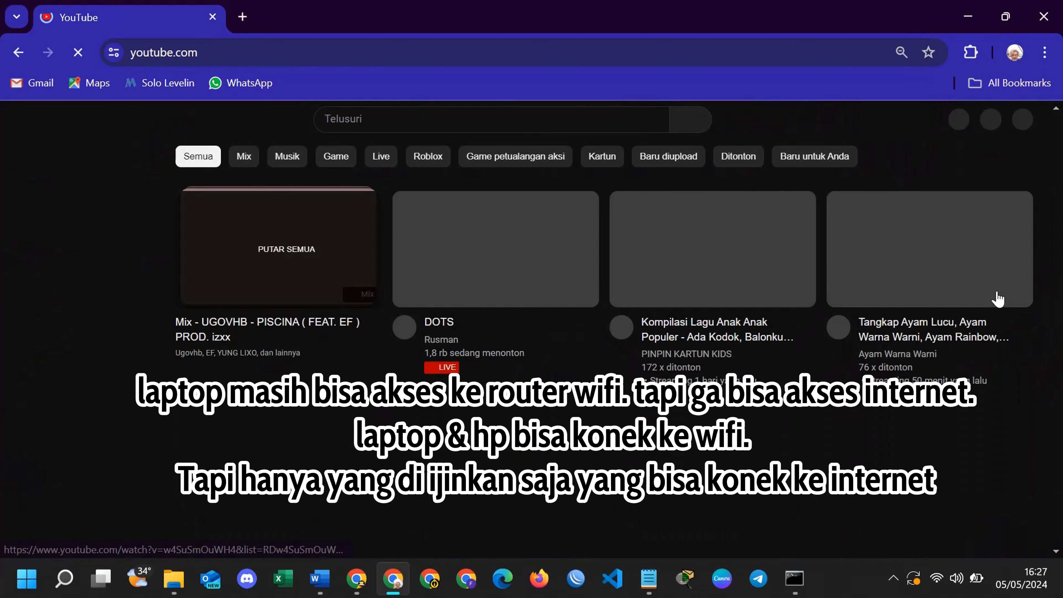
{"action": "scroll", "coordinate": [1034, 313], "scroll_direction": "down", "scroll_amount": 15}
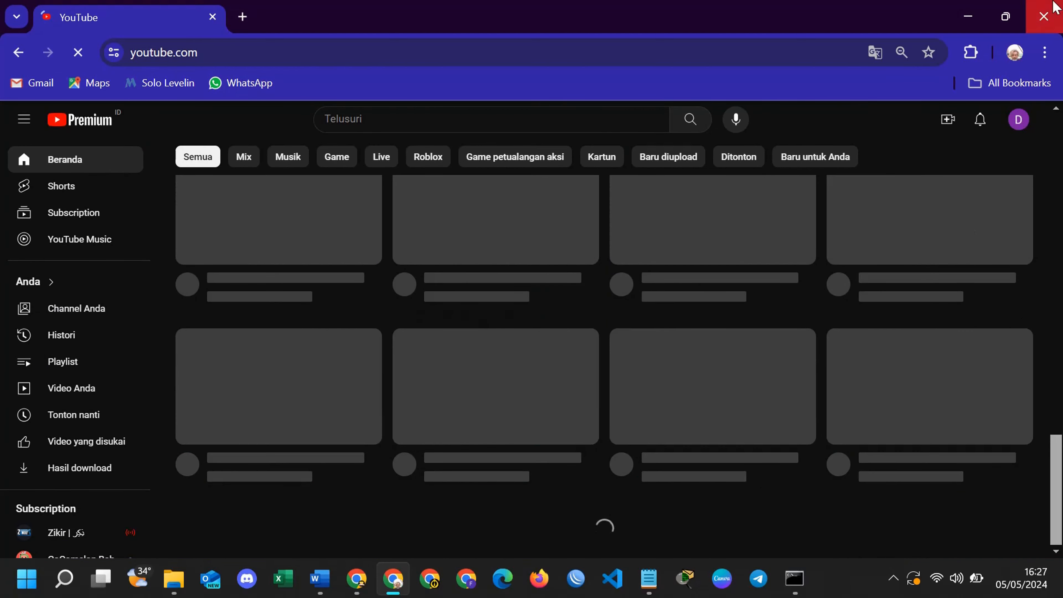
Close the YouTube window and confirm the ping to 8.8.8.8 gets replies again.
{"action": "left_click", "coordinate": [1054, 6]}
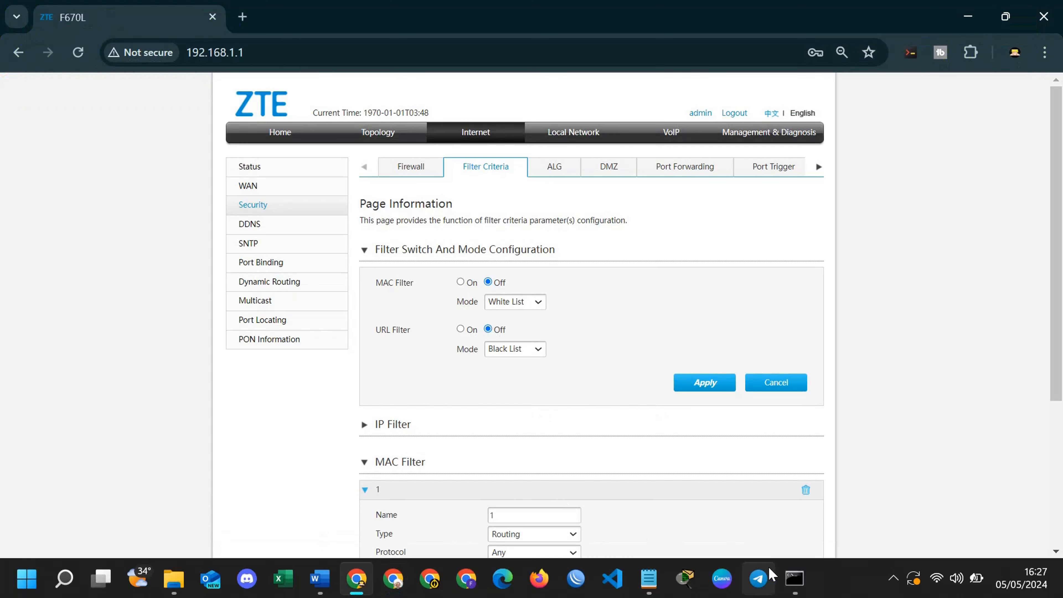
{"action": "left_click", "coordinate": [795, 578]}
{"action": "left_click", "coordinate": [224, 401]}
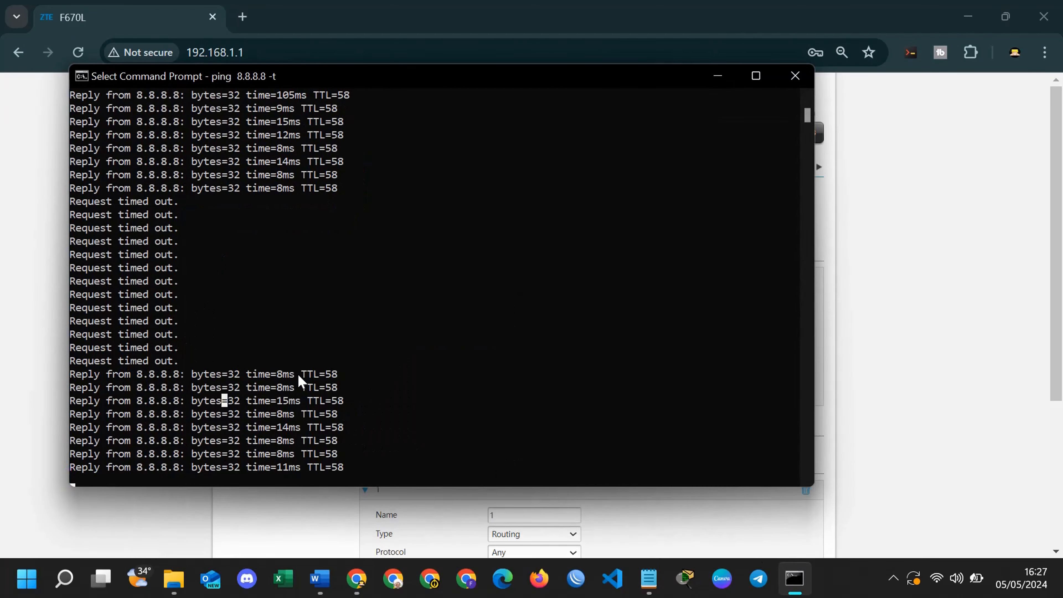